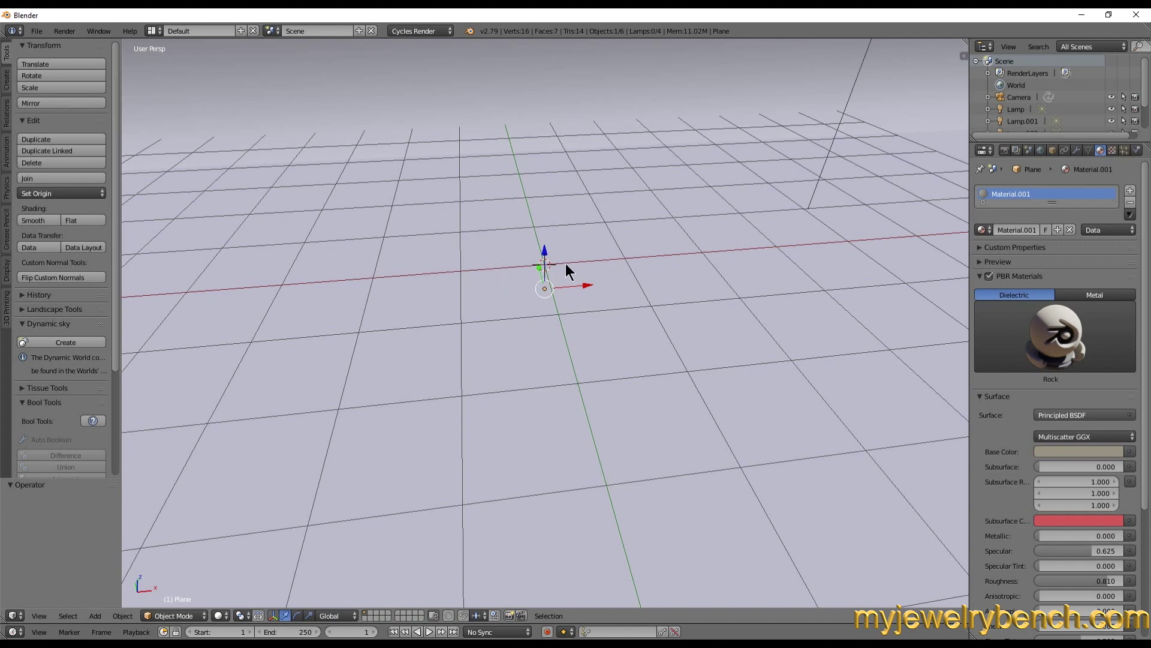
Enlarge the Outliner and hide the Plane object so only the empty grid remains
middle_click_drag(511, 274, 609, 254)
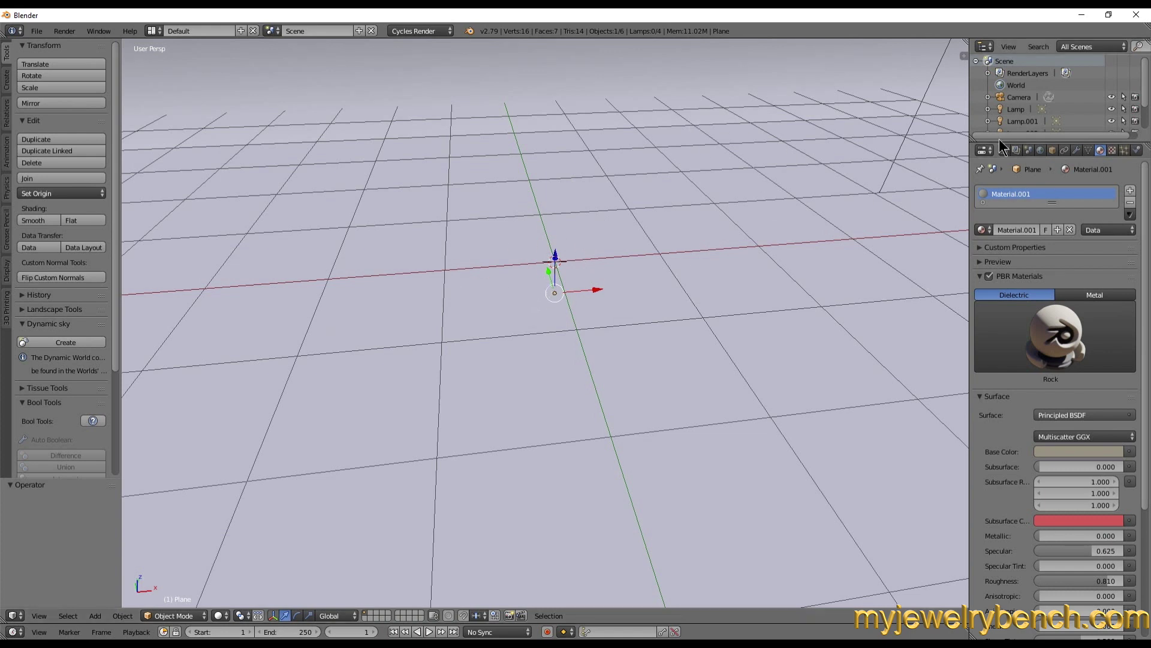
left_click_drag(1005, 142, 996, 210)
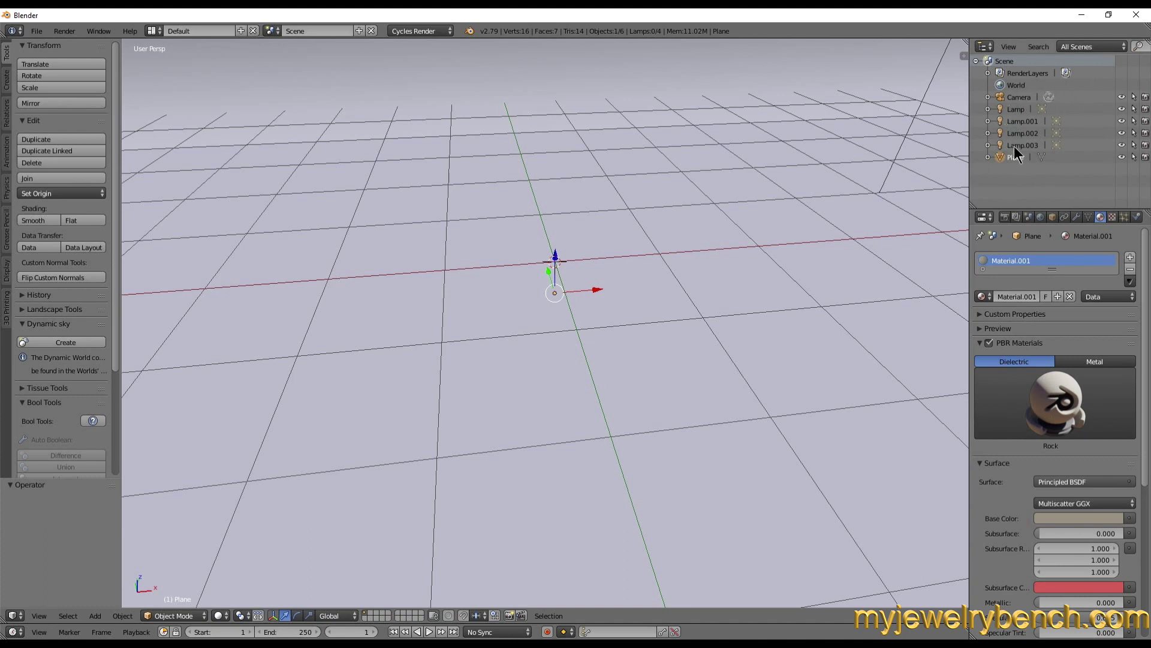
left_click(1121, 157)
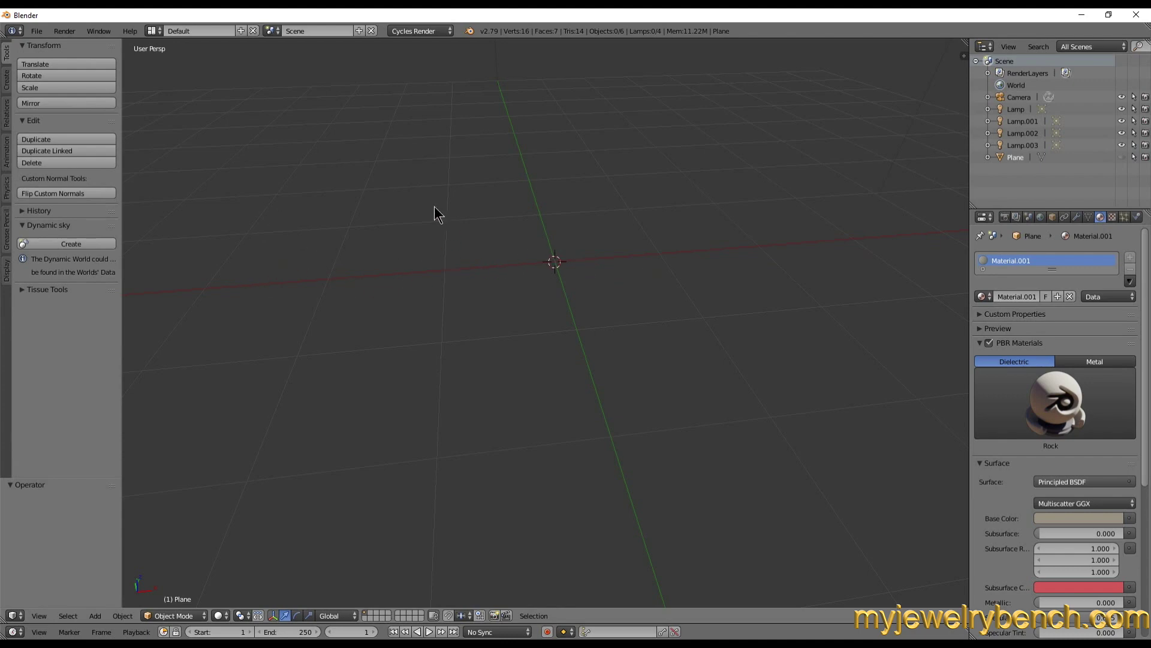
Add a torus mesh at the origin and reveal its Add Torus settings panel
key("shift+a")
mouse_move(434, 206)
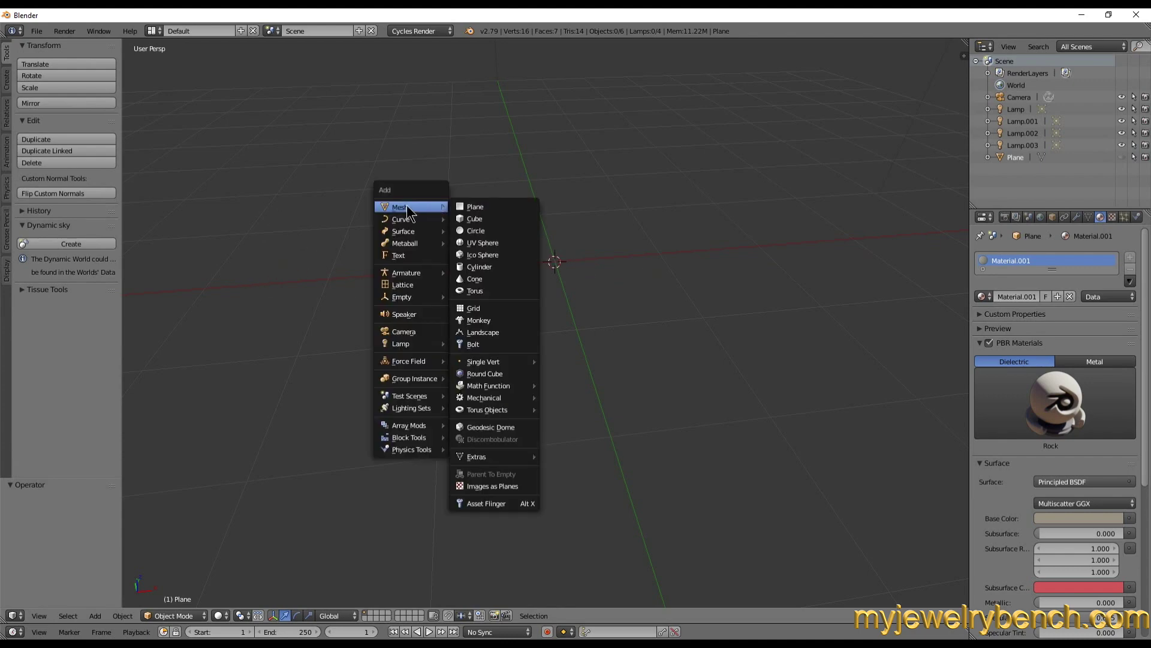
left_click(481, 288)
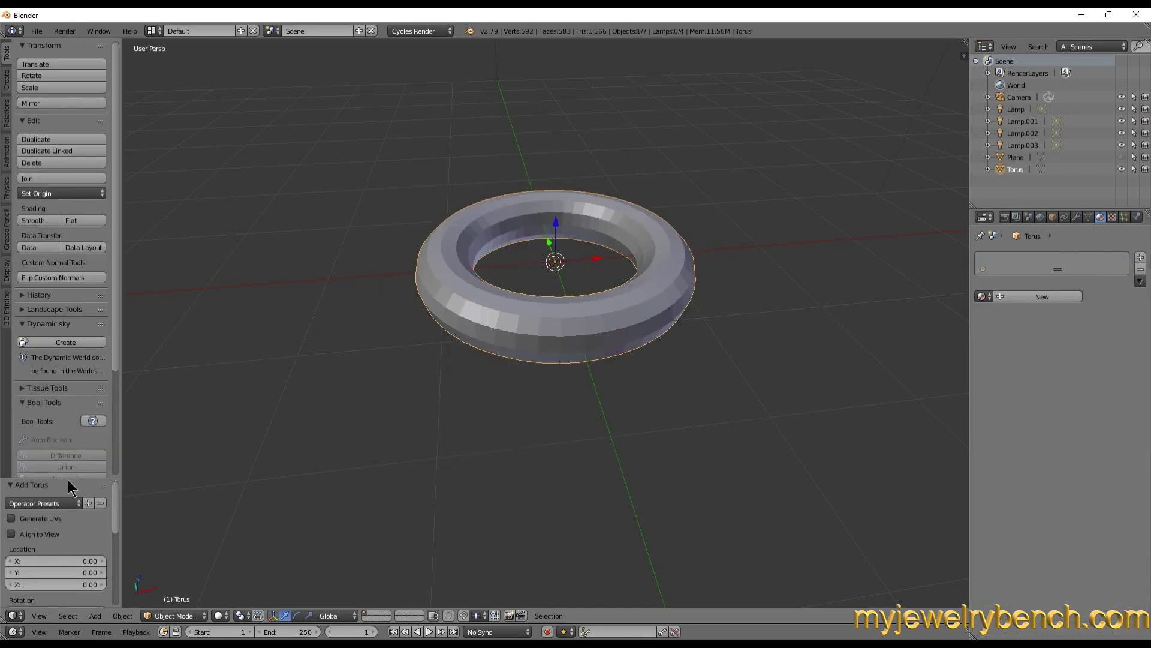
left_click_drag(69, 477, 67, 299)
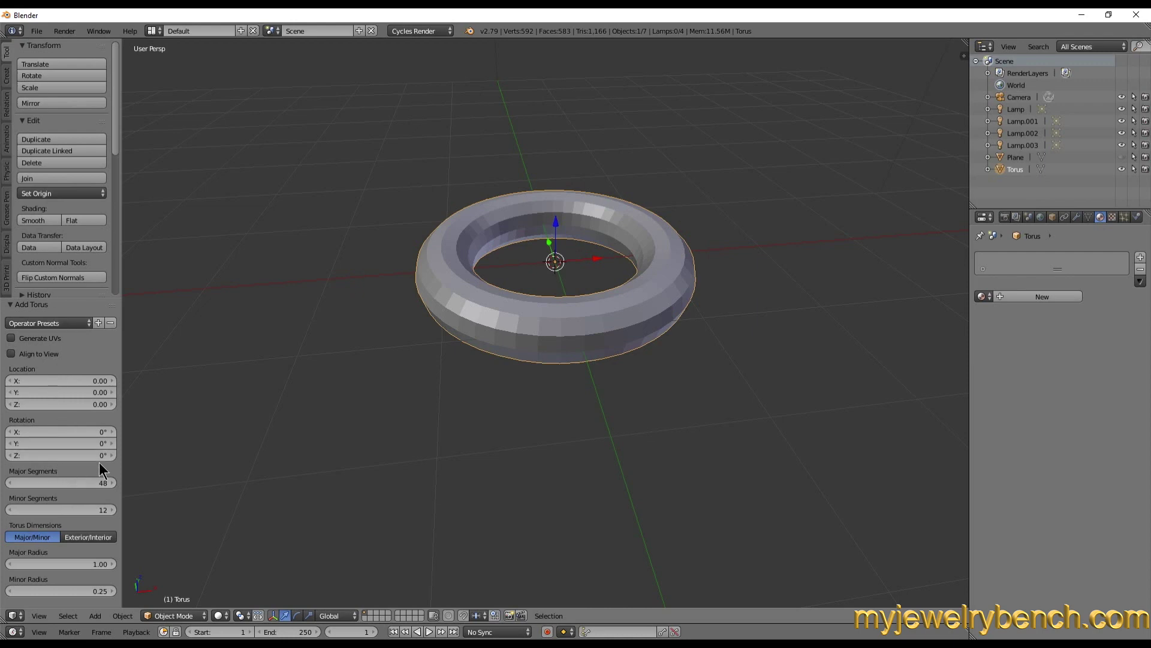
Set the torus to 64 major segments and 48 minor segments
left_click(51, 482)
type("6")
key("Return")
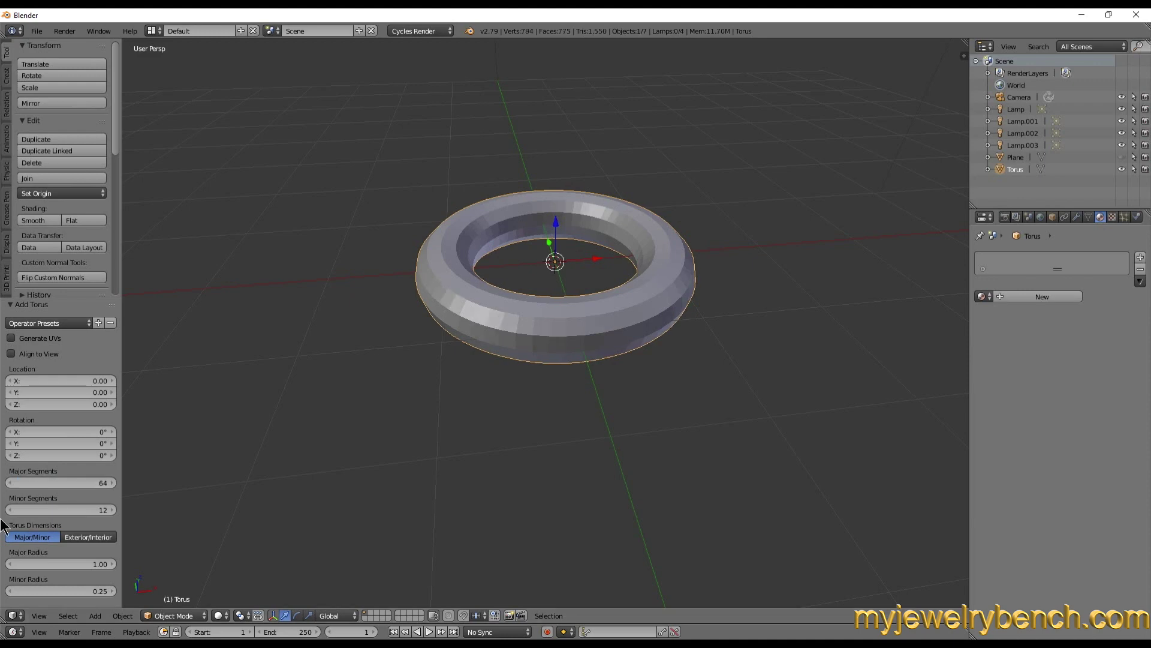
left_click(88, 509)
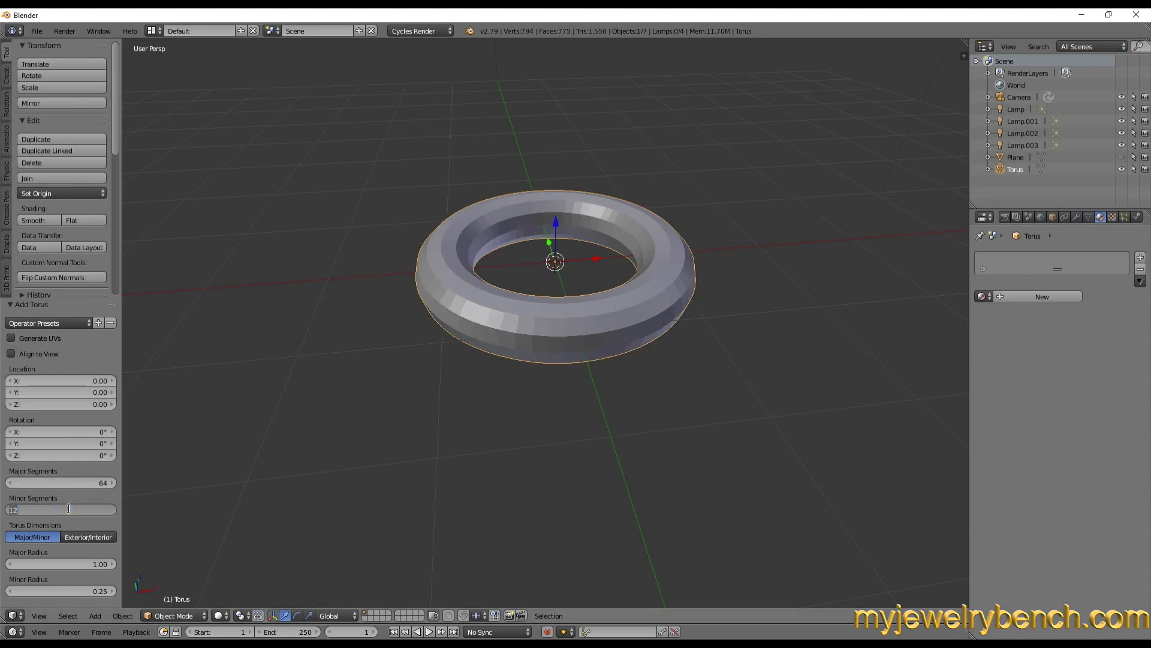
type("48")
key("Return")
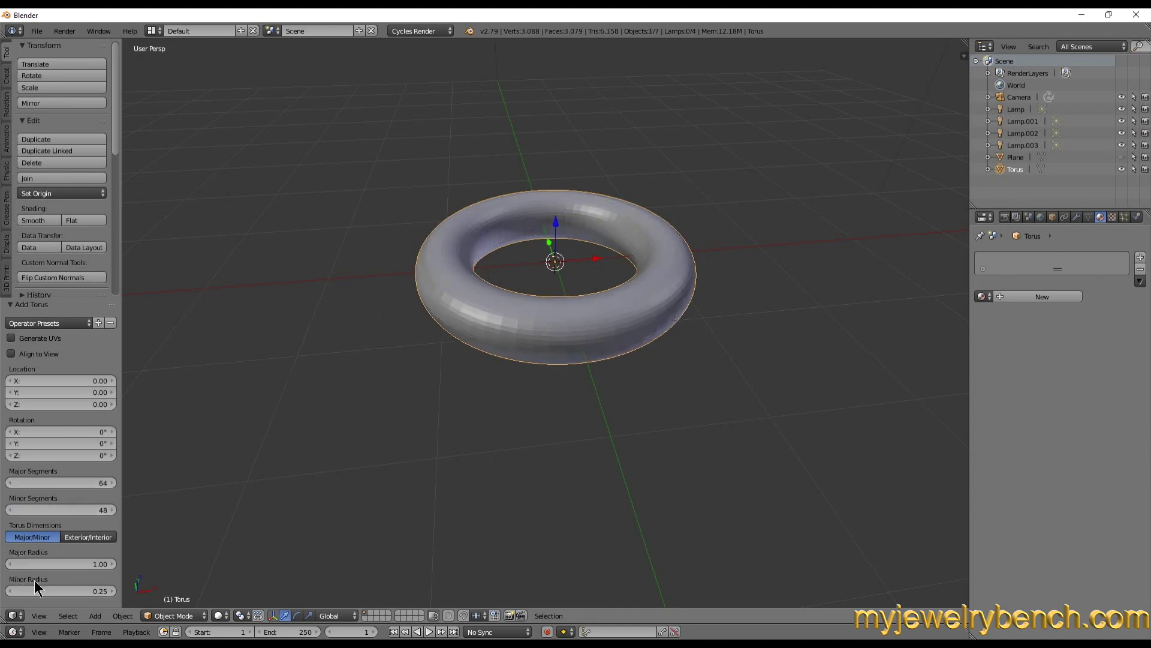
Set the torus major radius to 1.2 and minor radius to 0.2
left_click(81, 563)
type("1.2")
key("Return")
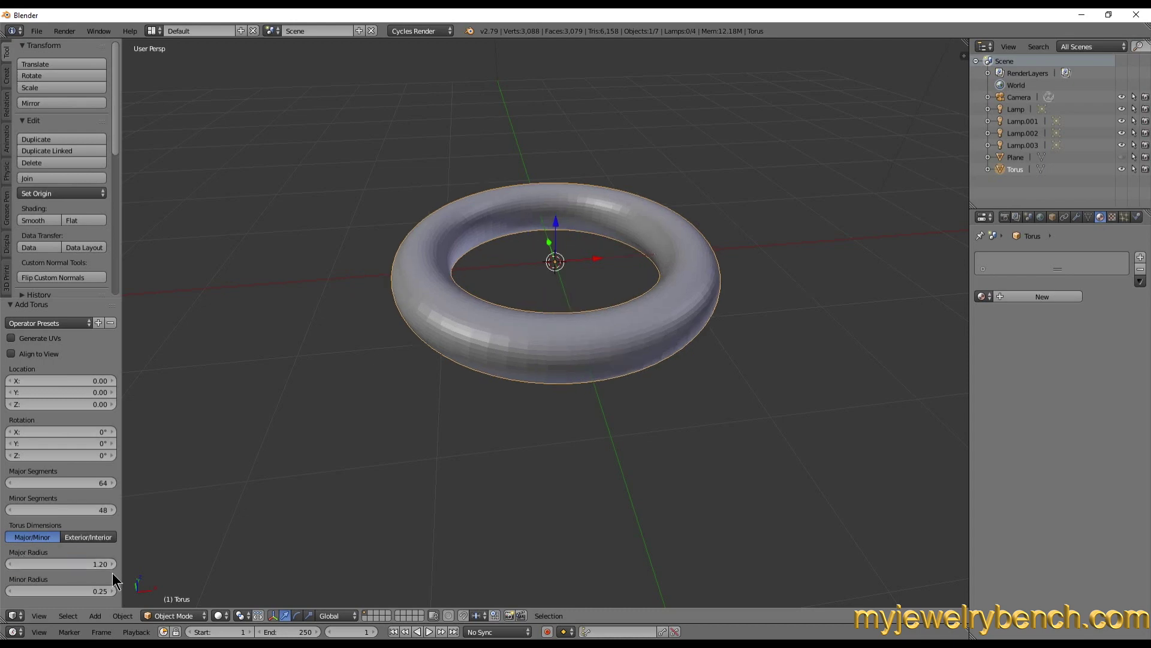
left_click(82, 590)
type(".2")
key("Return")
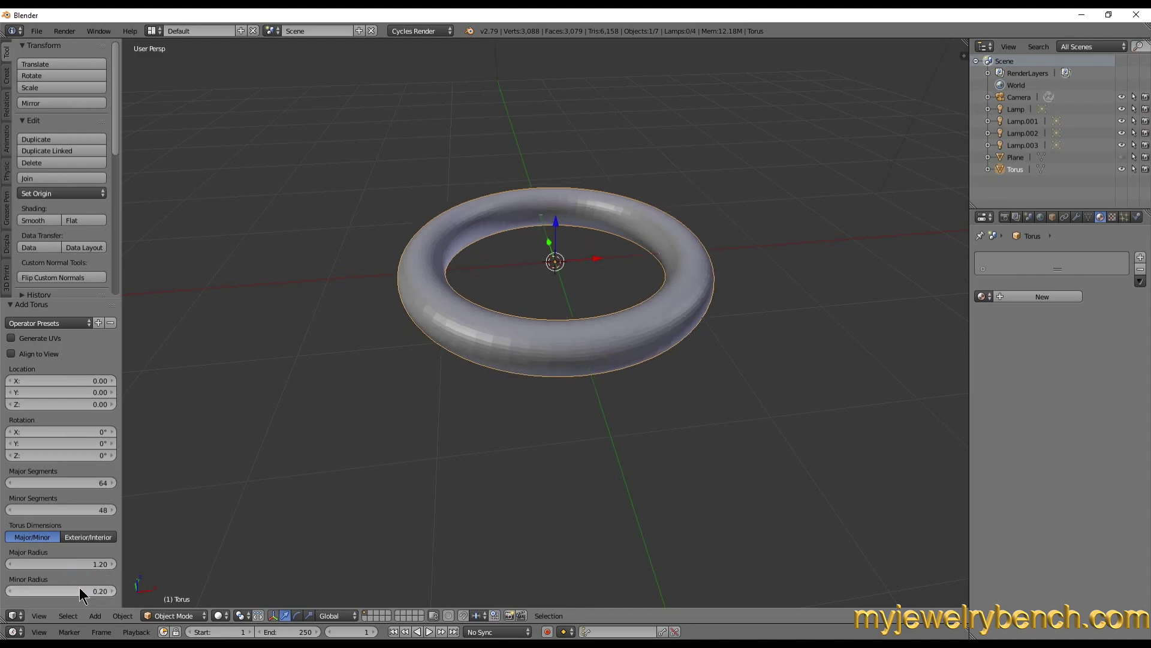
middle_click_drag(487, 310, 484, 340)
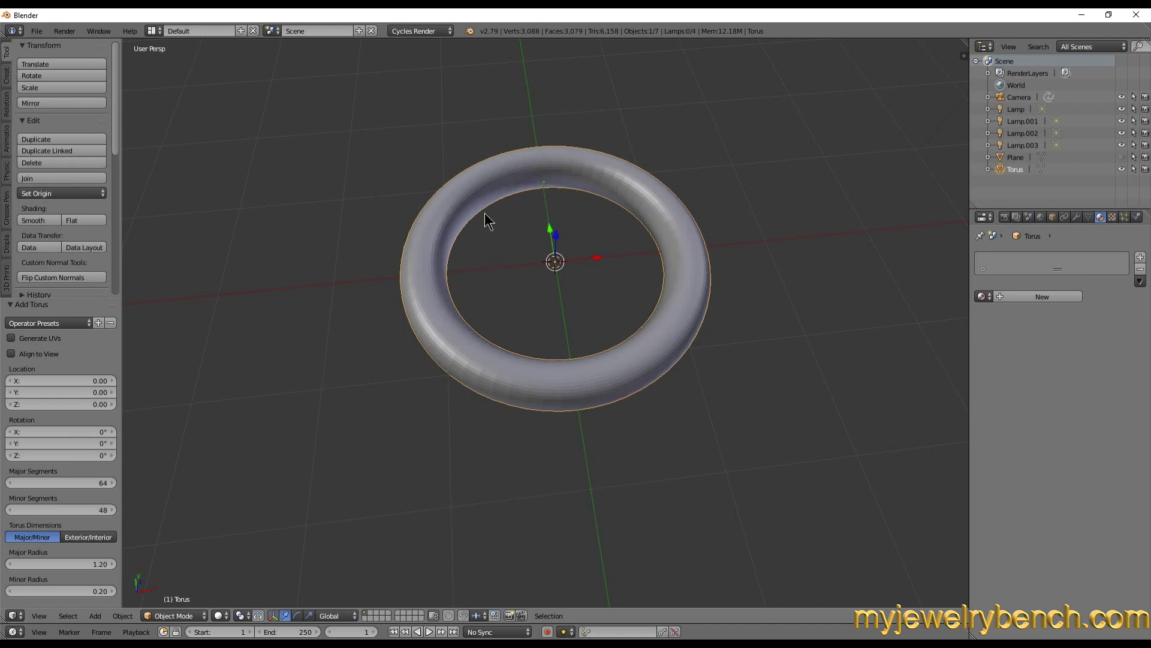
key("KP_1")
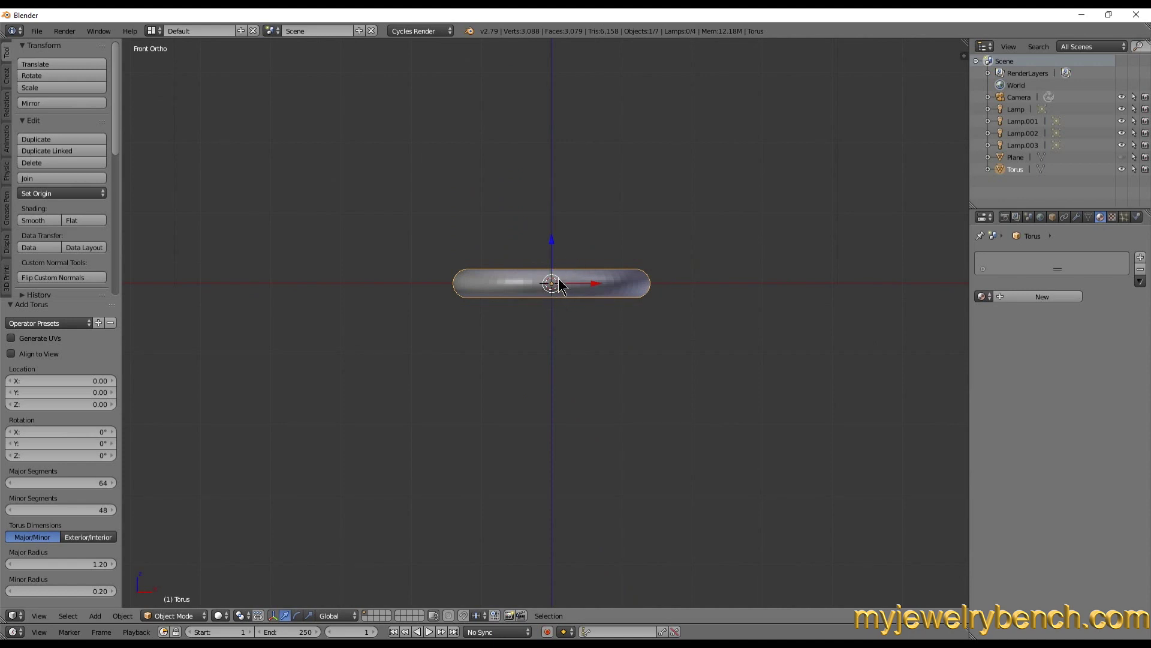
scroll(560, 285, "up", 3)
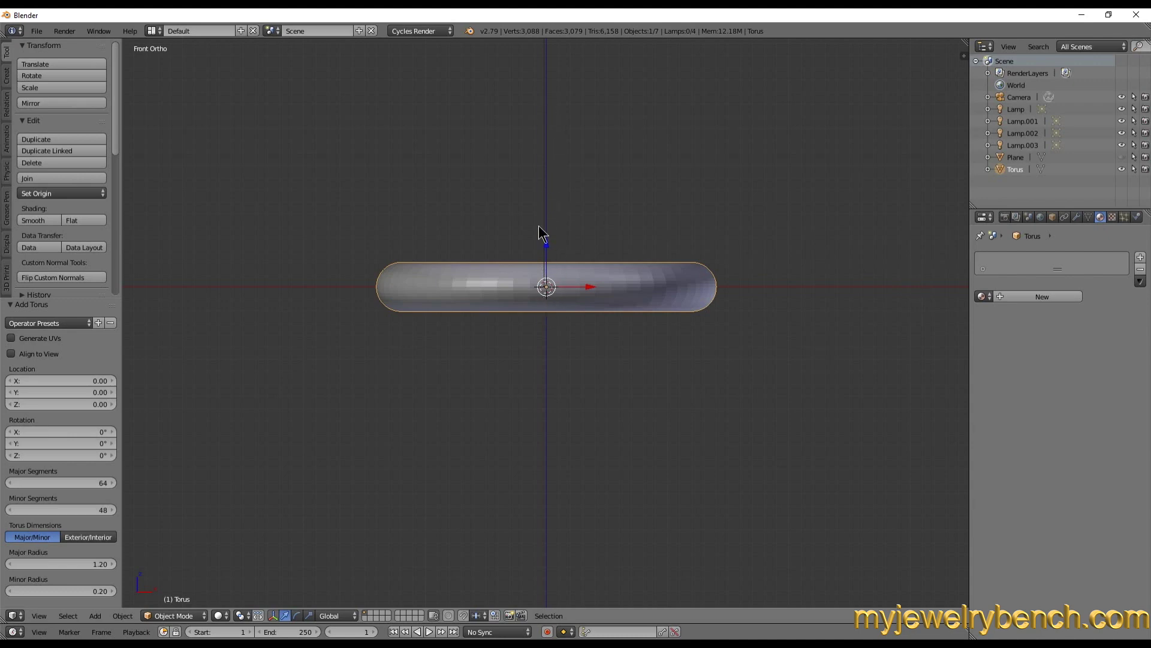
mouse_move(530, 232)
middle_mouse_down()
mouse_move(524, 308)
mouse_move(531, 247)
middle_mouse_up()
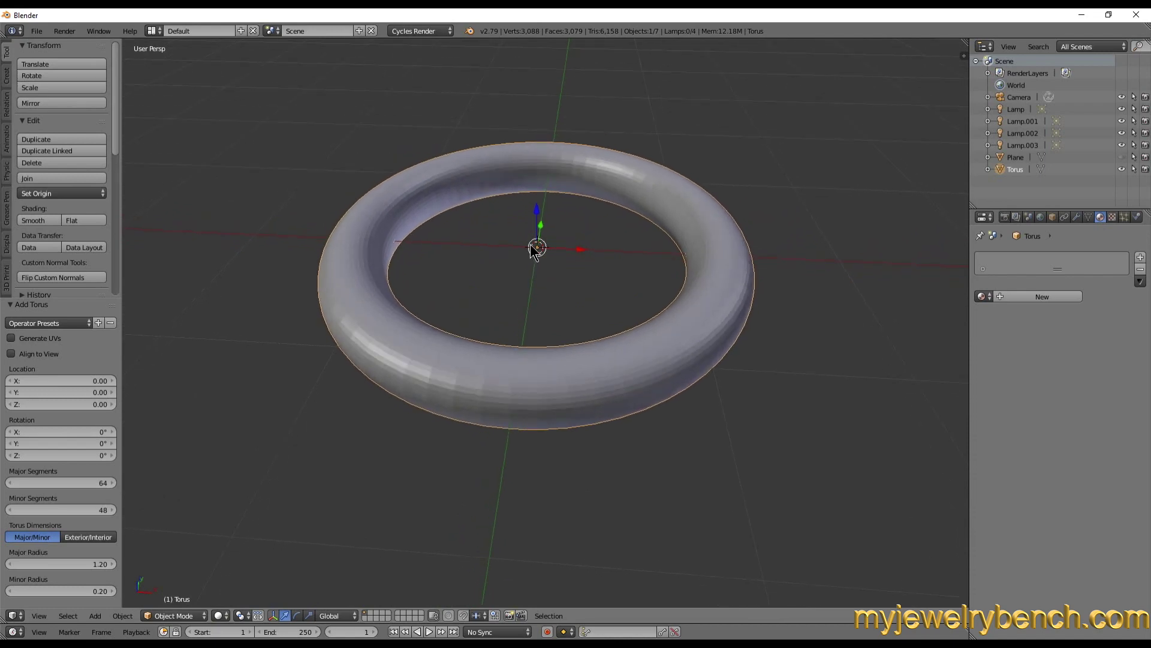
key("s")
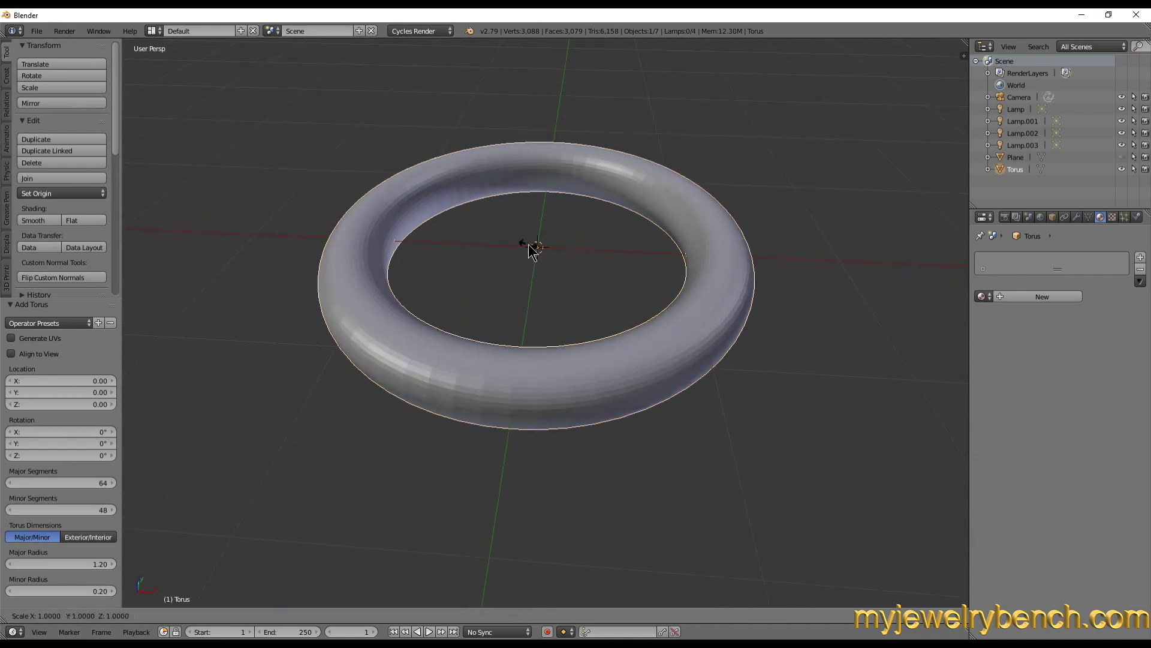
Scale the torus by 1.811 along the Z axis only
key("z")
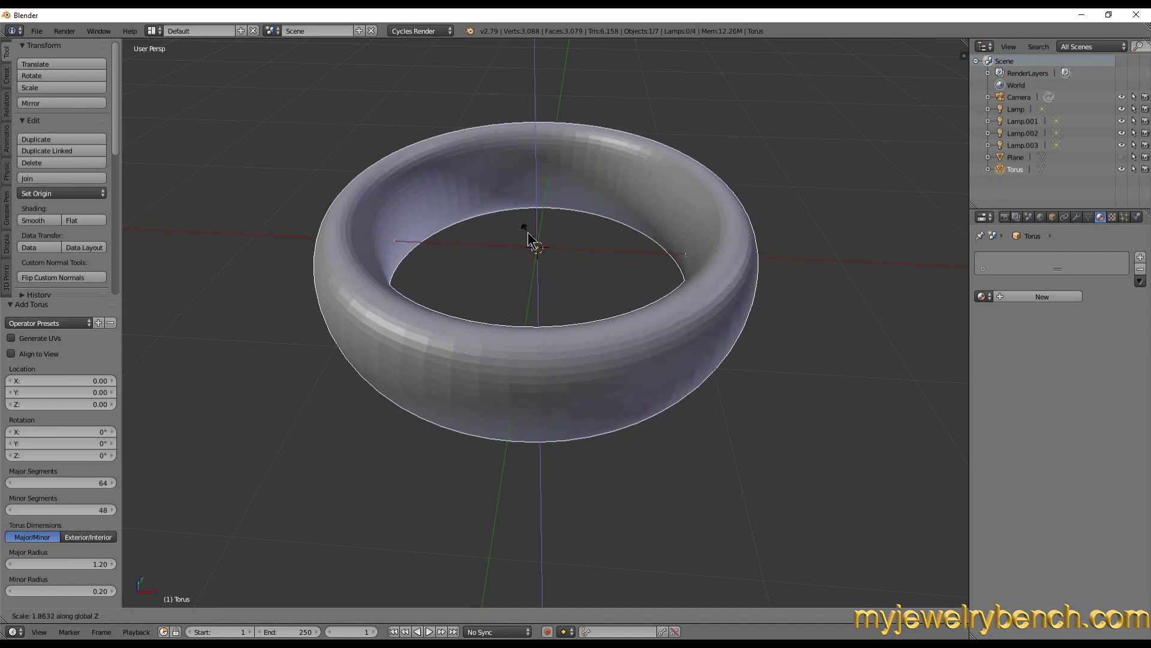
left_click(528, 233)
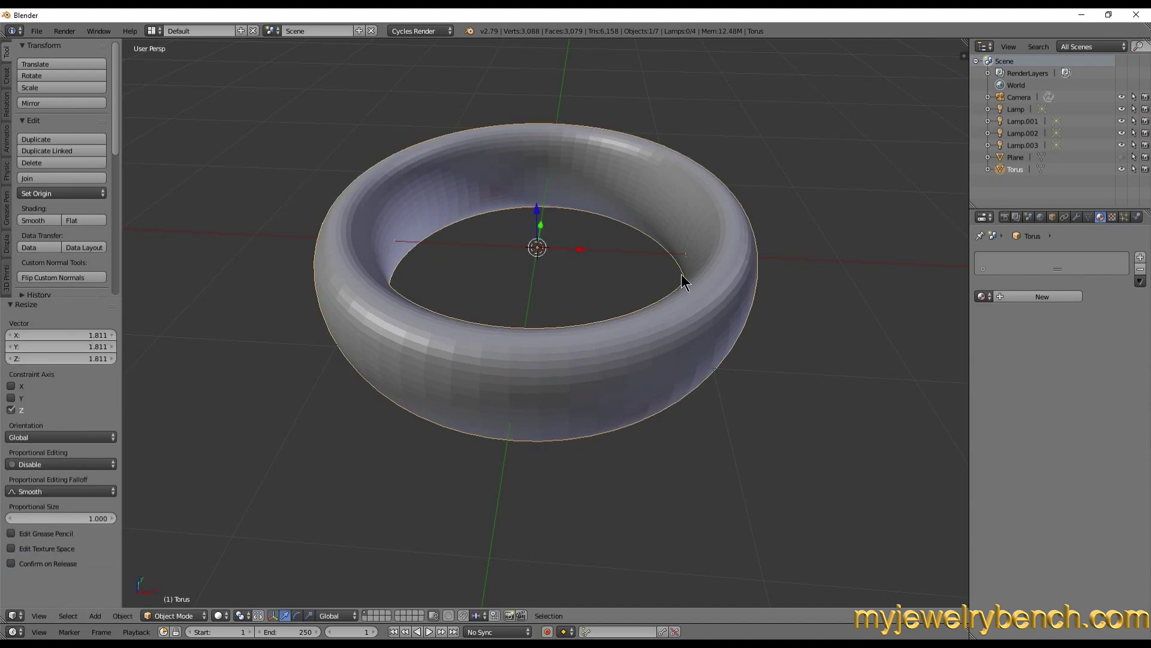
middle_click_drag(555, 277, 549, 350)
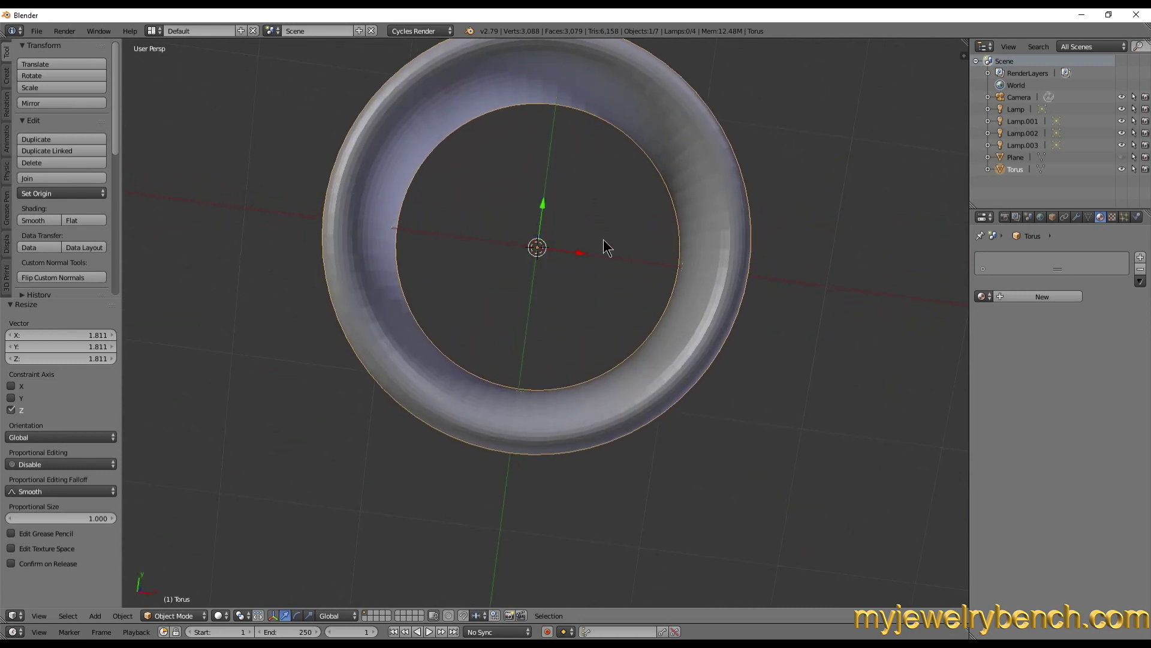
middle_click_drag(538, 309, 531, 240)
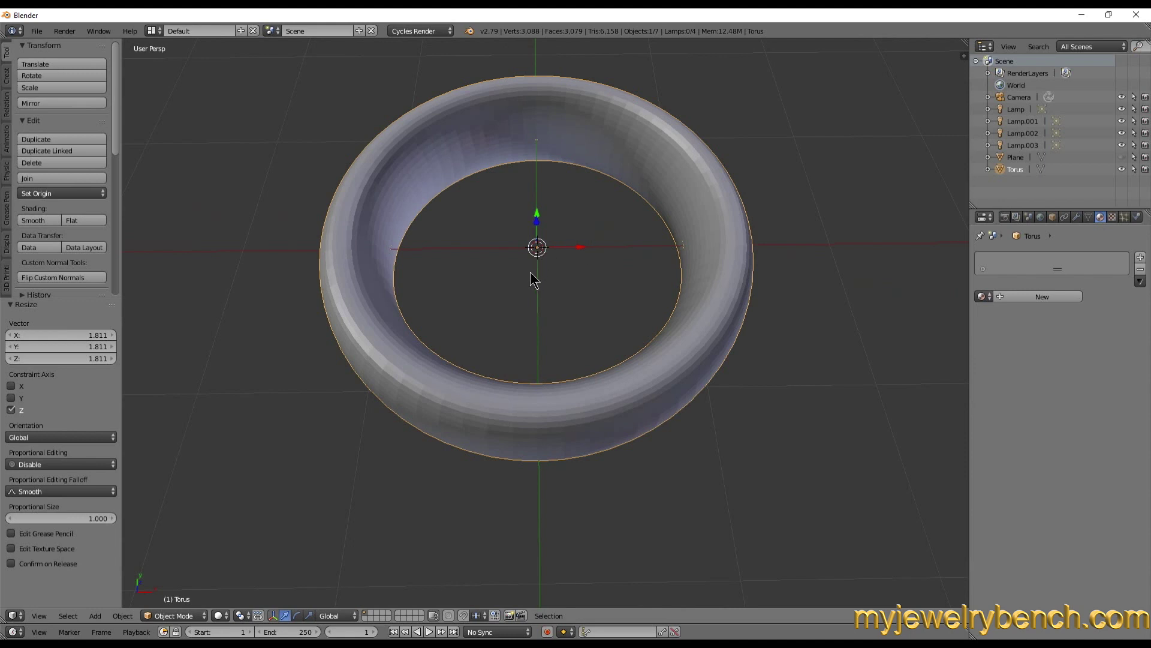
Rotate the torus 90° about the X axis so it stands upright
key("r")
key("x")
key("9")
key("0")
key("Return")
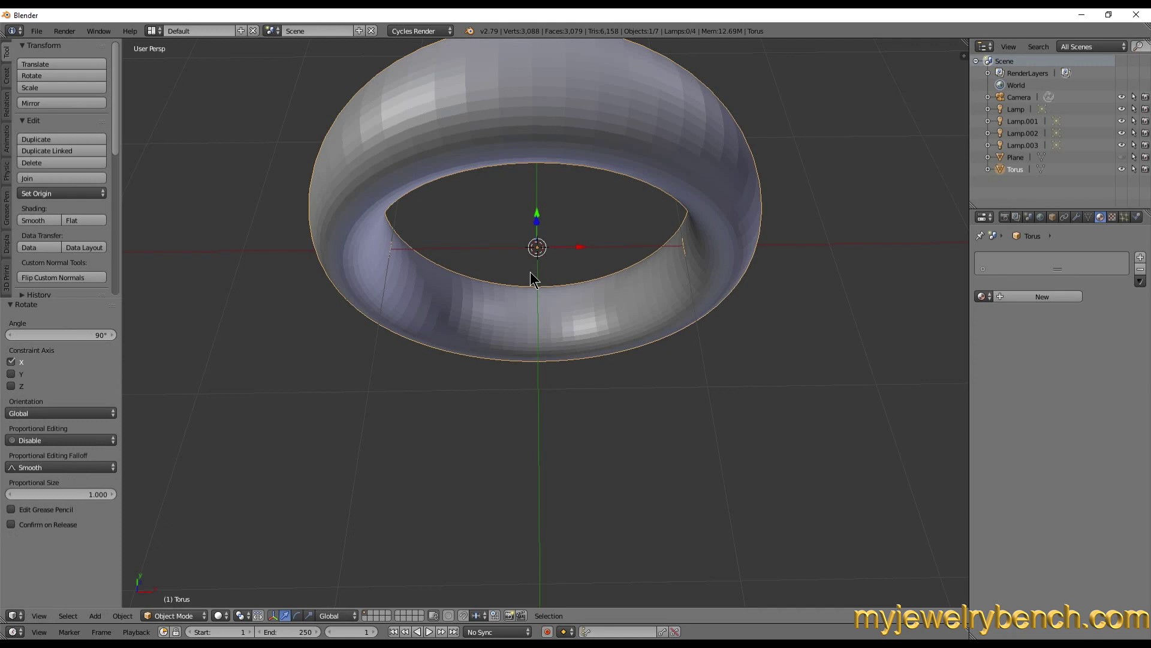
Move the torus up 0.798 along Z so the ring rests on the grid
middle_click_drag(474, 268, 387, 255)
scroll(494, 217, "down", 2)
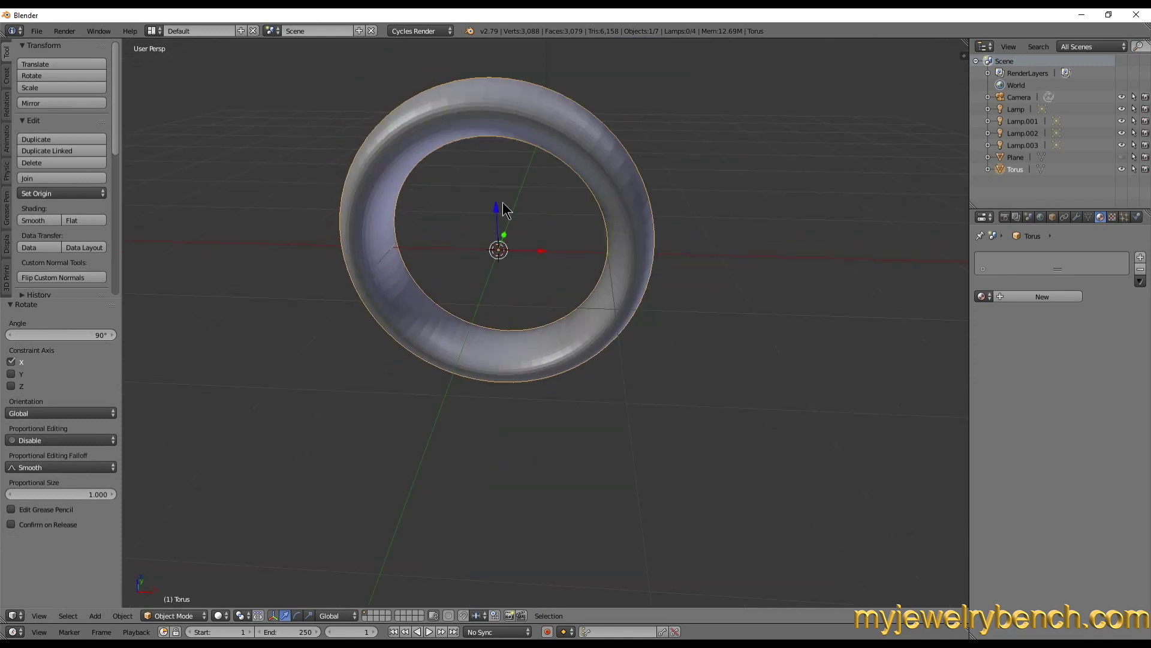
left_click_drag(496, 216, 491, 114)
scroll(381, 465, "down", 4)
middle_click_drag(382, 466, 430, 474)
scroll(422, 299, "up", 4)
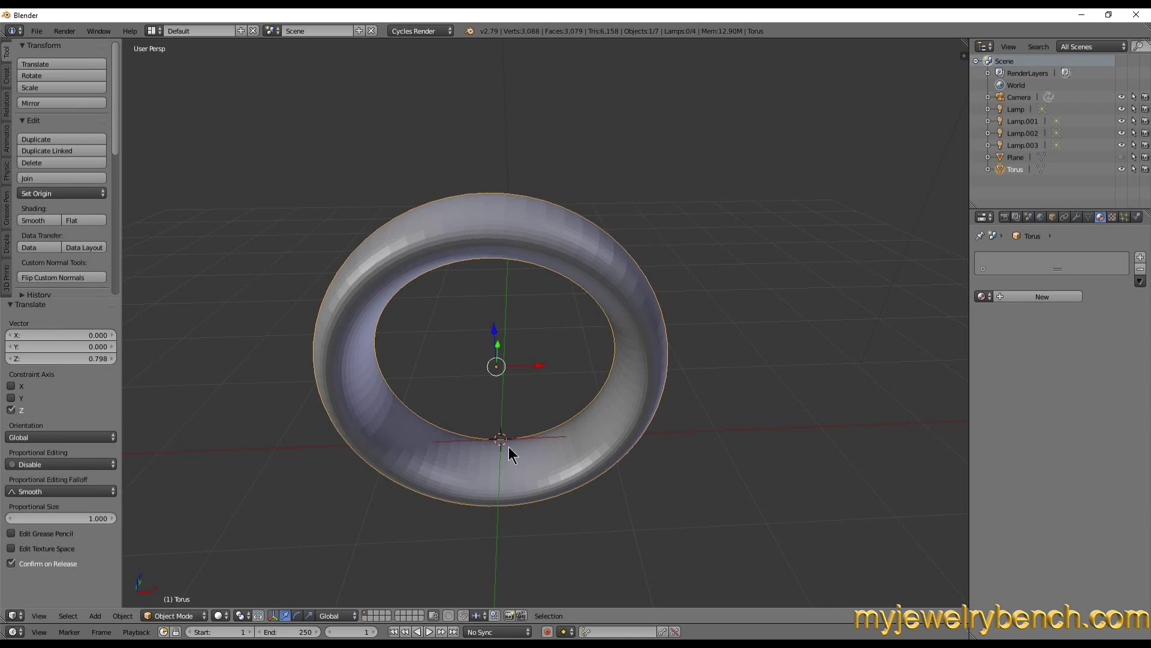
mouse_move(509, 447)
middle_mouse_down()
mouse_move(511, 416)
mouse_move(496, 447)
middle_mouse_up()
scroll(483, 534, "up", 4)
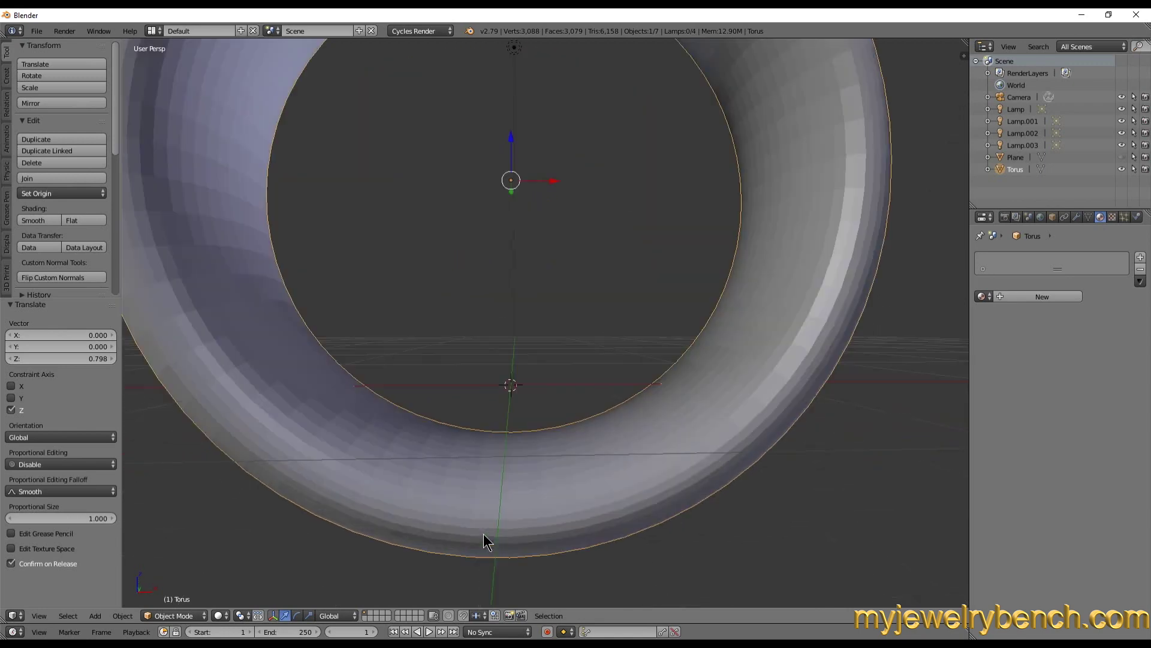
scroll(483, 534, "down", 2)
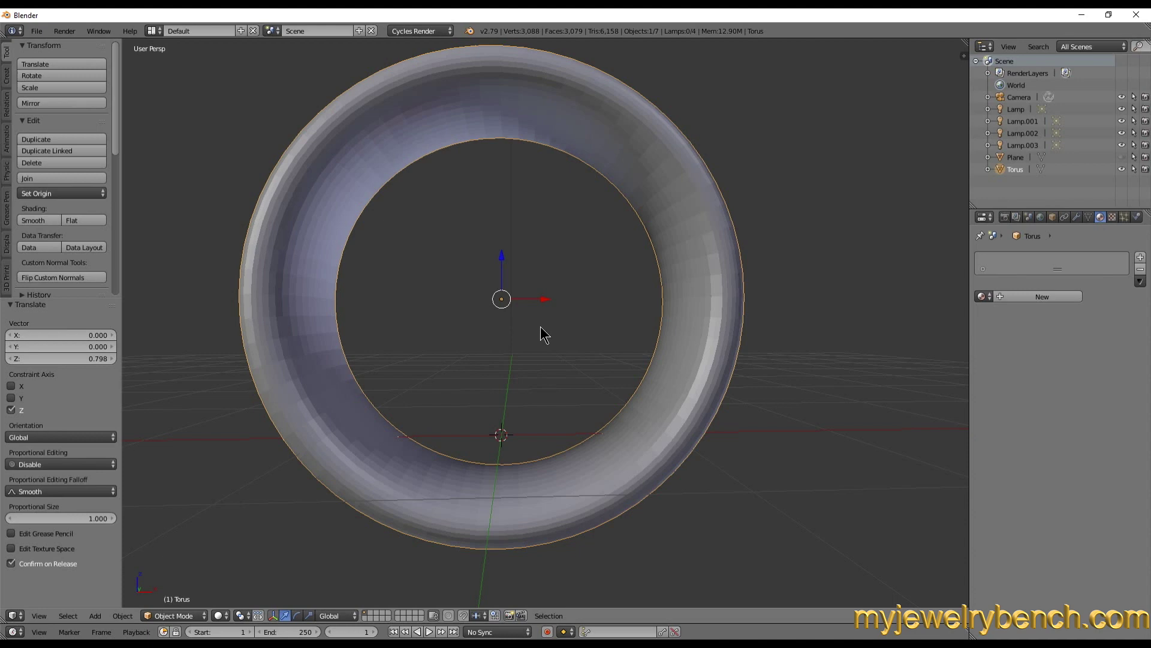
Enter Edit Mode, deselect all 3,072 torus vertices, and switch to front orthographic view
key("Tab")
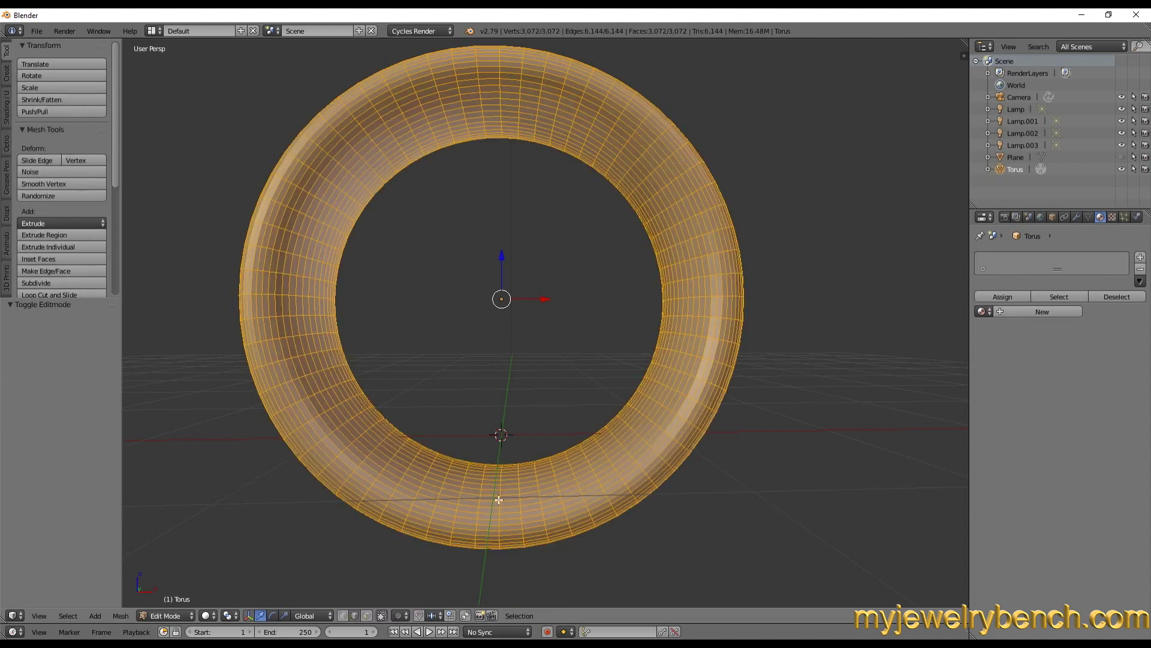
key("a")
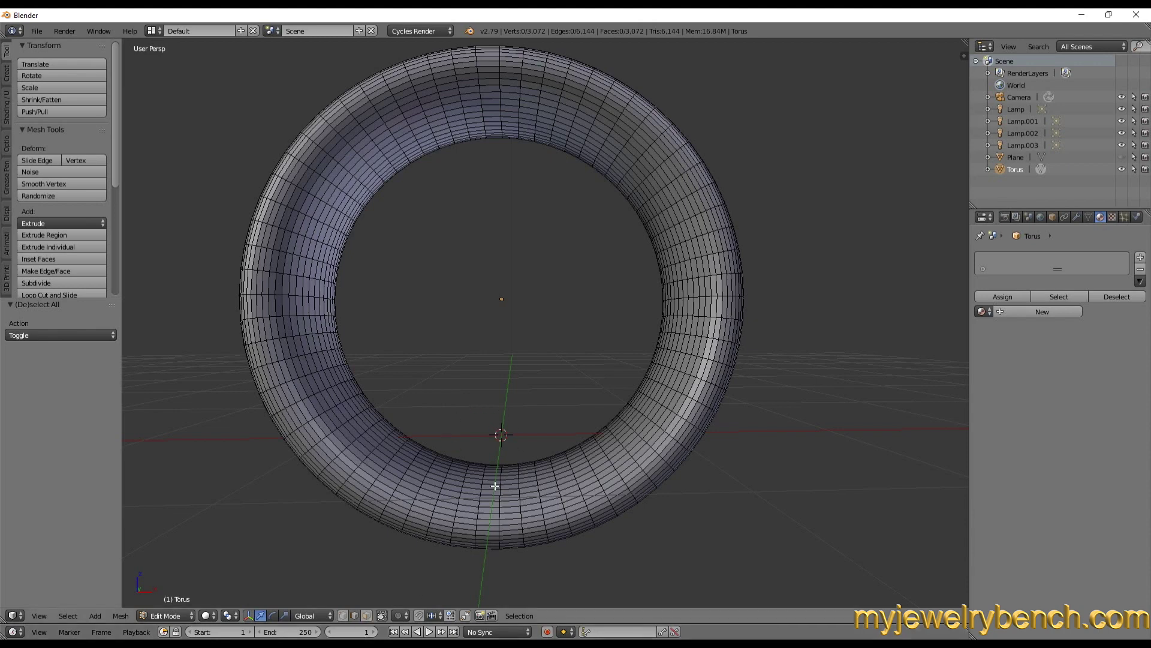
key("KP_1")
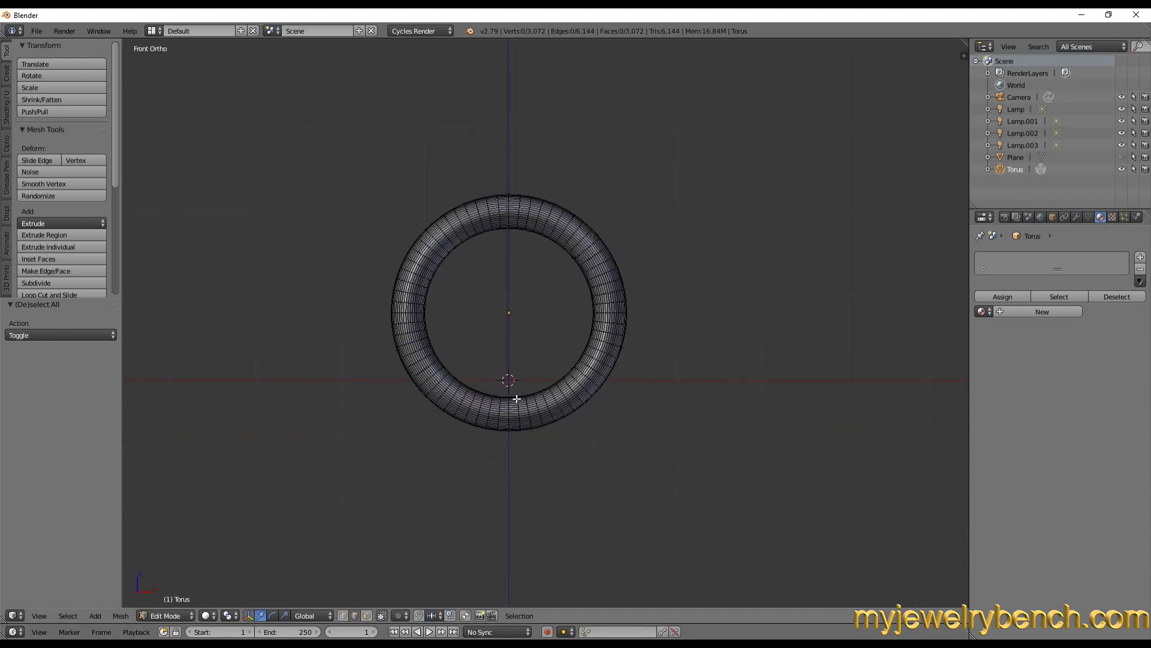
Select the 48-vertex edge loop around the bottom of the torus tube
scroll(517, 400, "up", 3)
scroll(517, 405, "up", 4)
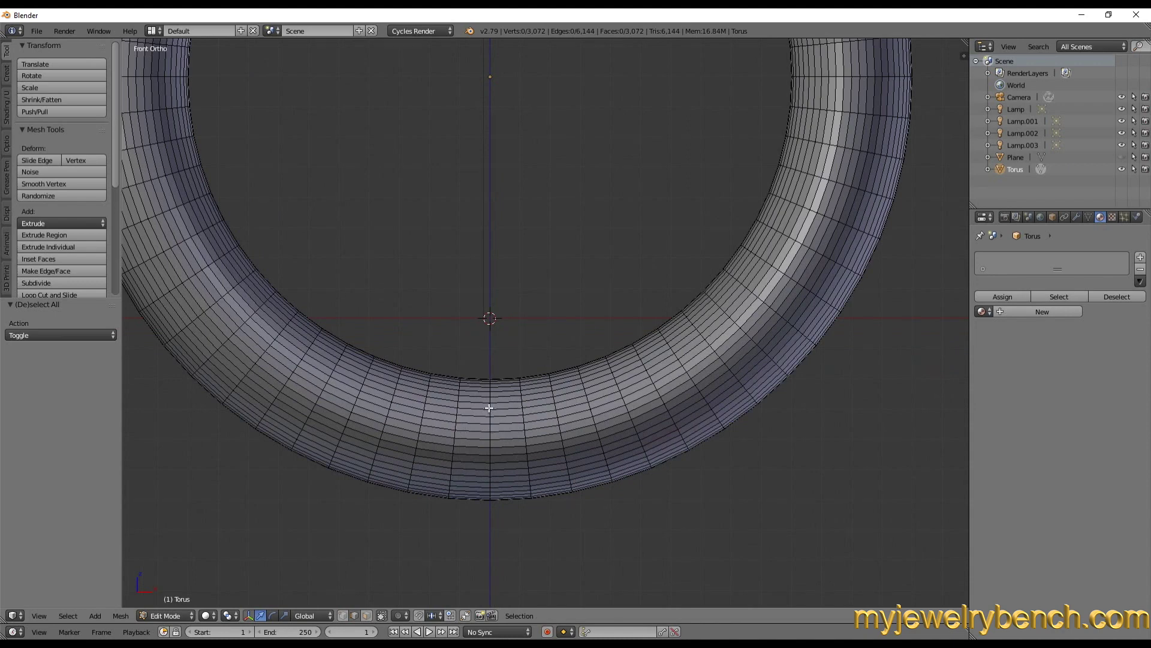
right_click(490, 406, "alt")
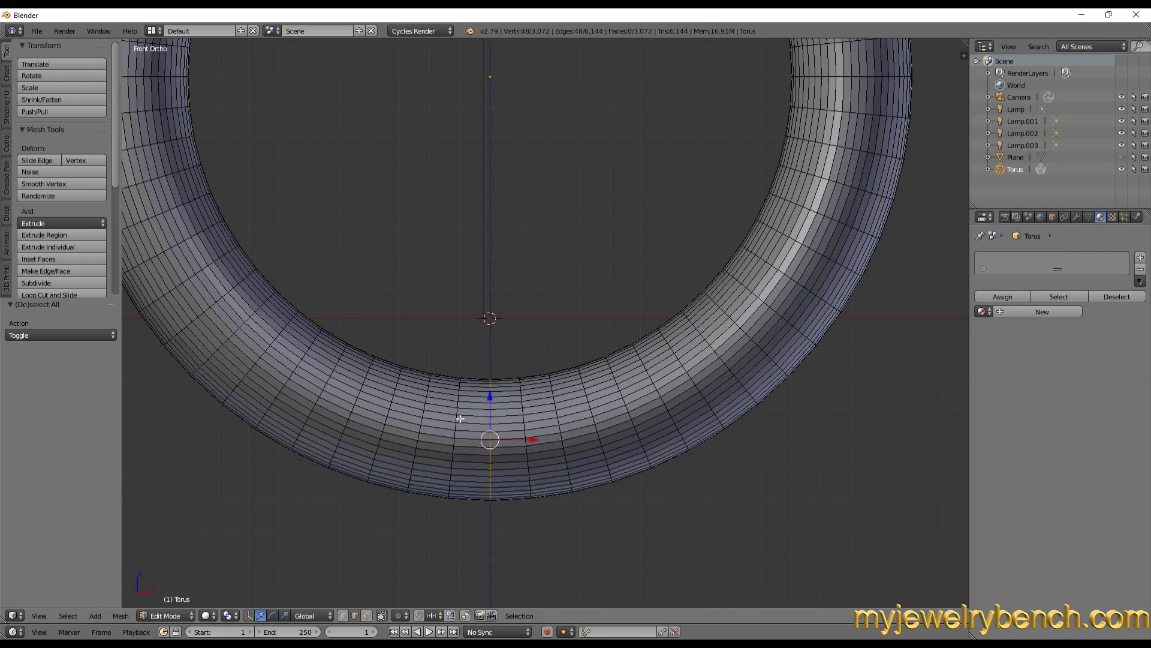
Switch to a front-on perspective view and try scaling the loop, then cancel
scroll(496, 446, "down", 3)
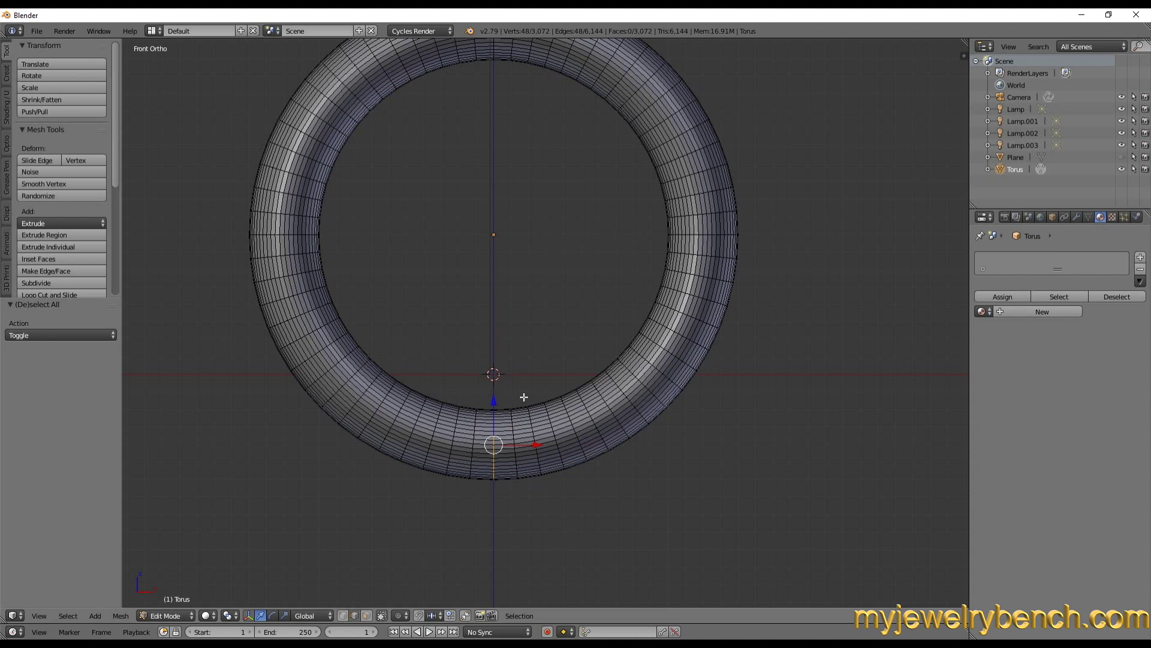
middle_click_drag(488, 442, 431, 478)
key("KP_5")
scroll(478, 460, "down", 5)
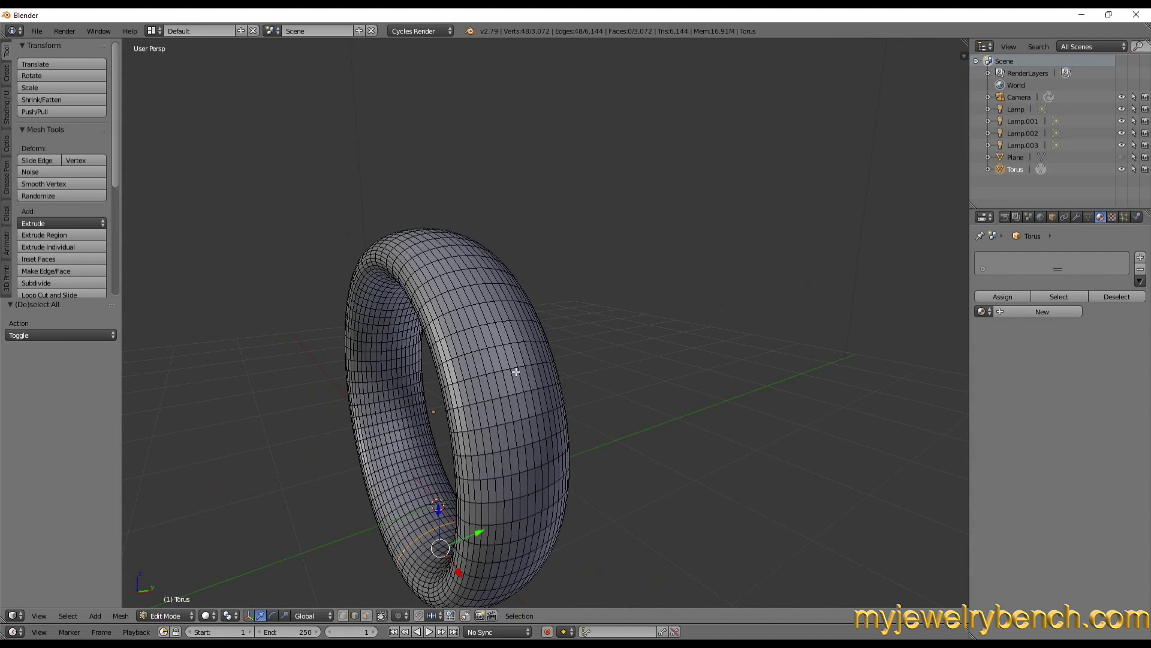
scroll(517, 372, "down", 2)
scroll(438, 498, "up", 2)
middle_click_drag(440, 494, 501, 488)
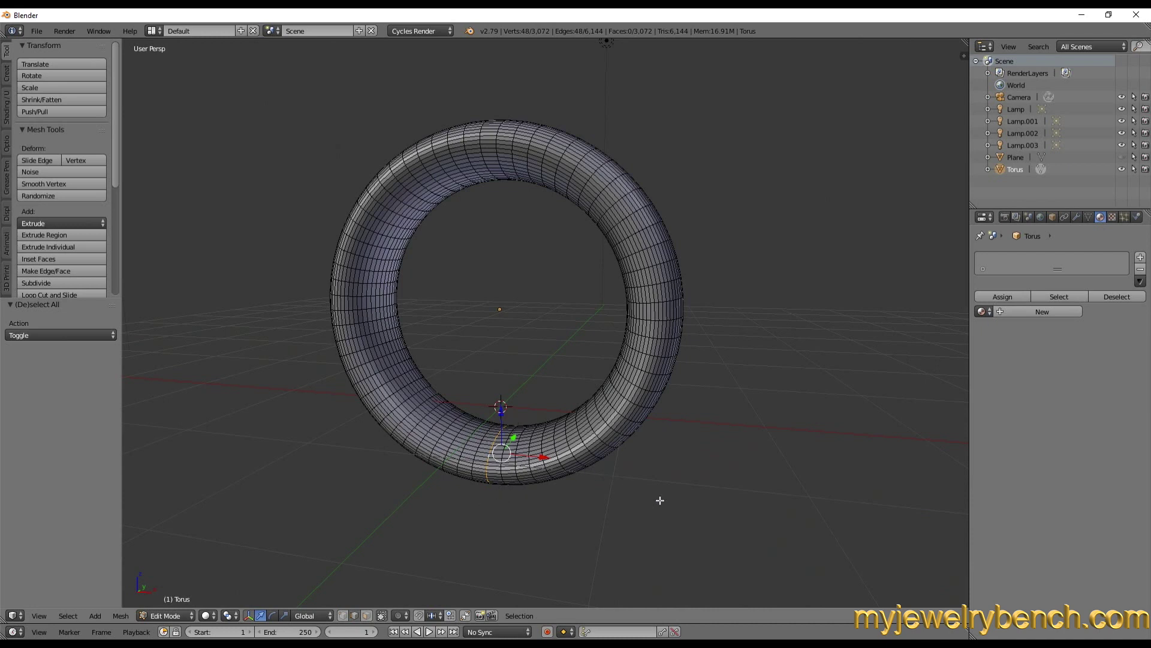
key("s")
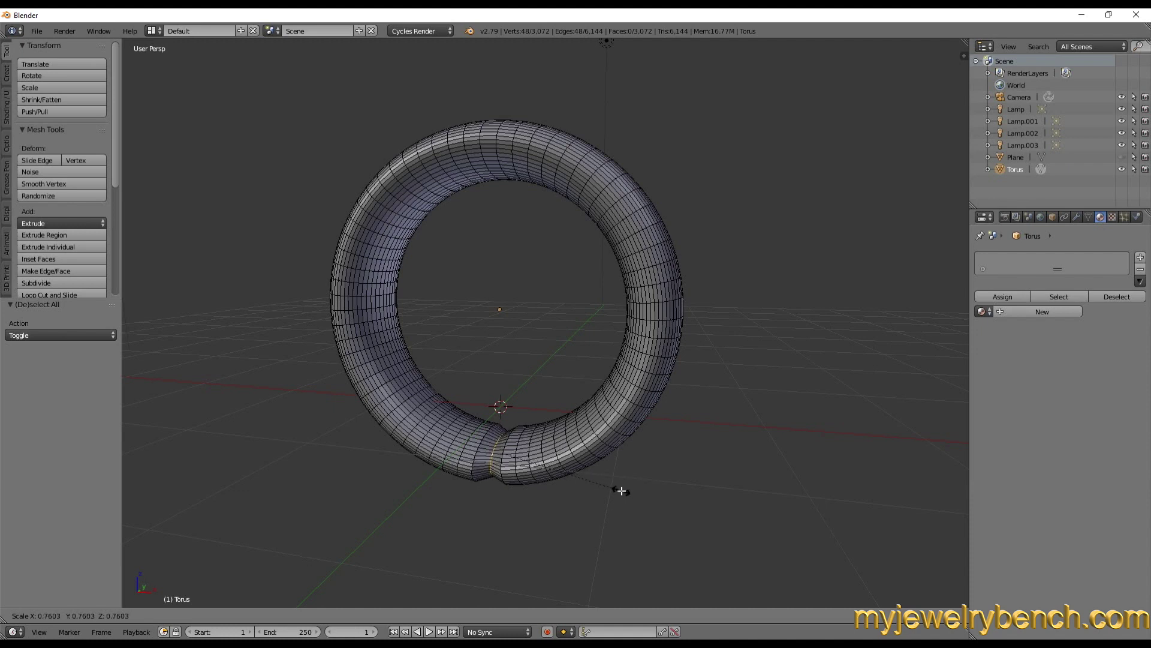
key("Escape")
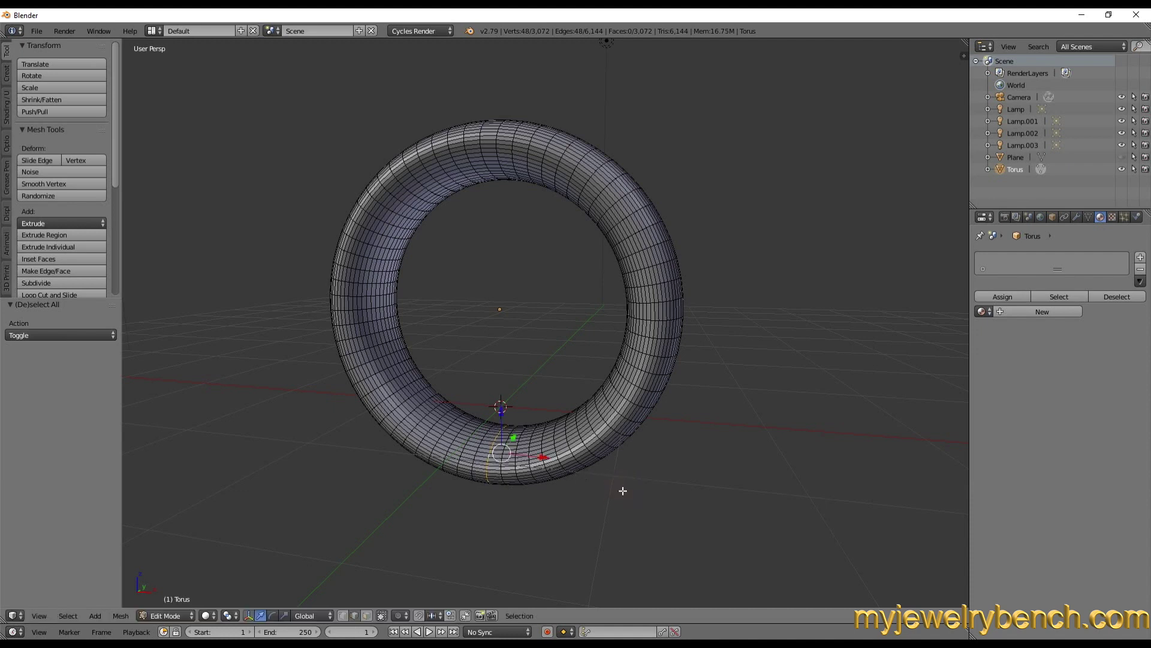
Enable proportional editing from the header's Proportional Editing dropdown
left_click(399, 617)
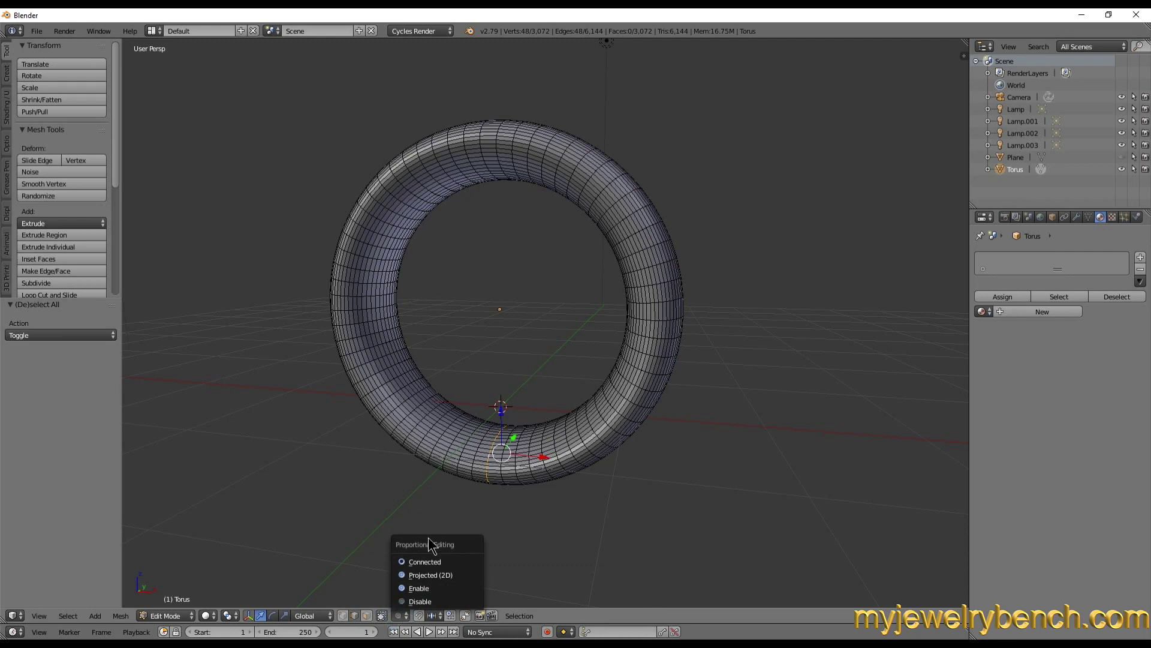
left_click(420, 588)
middle_click_drag(475, 444, 426, 455)
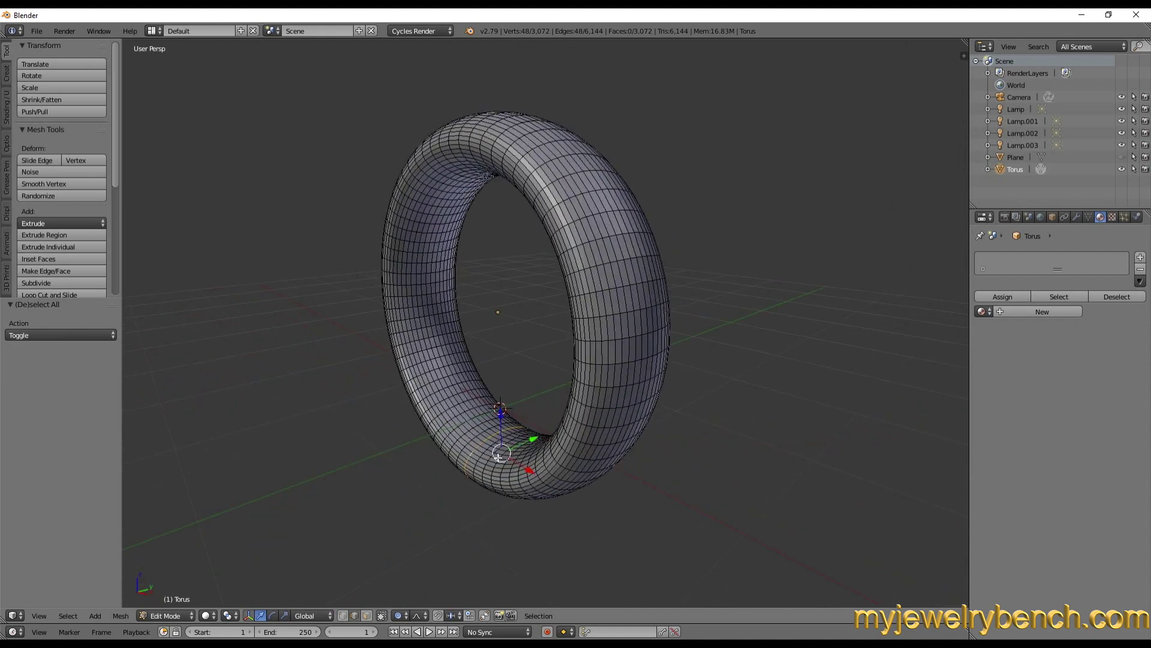
scroll(498, 457, "up", 3)
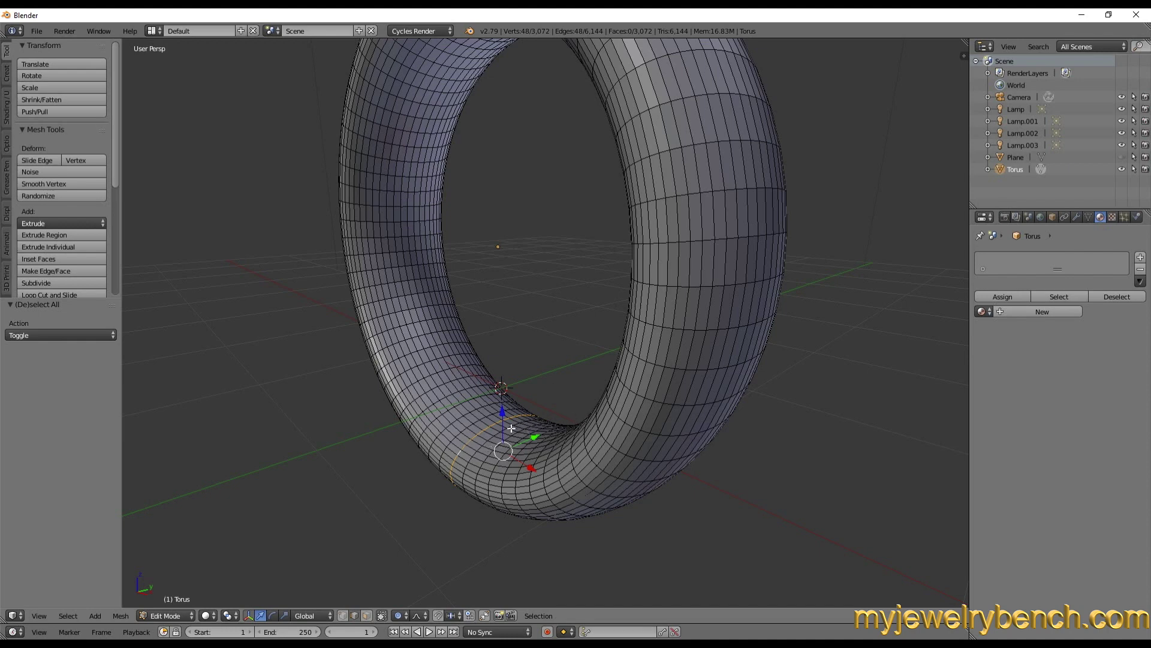
middle_click_drag(494, 443, 534, 436)
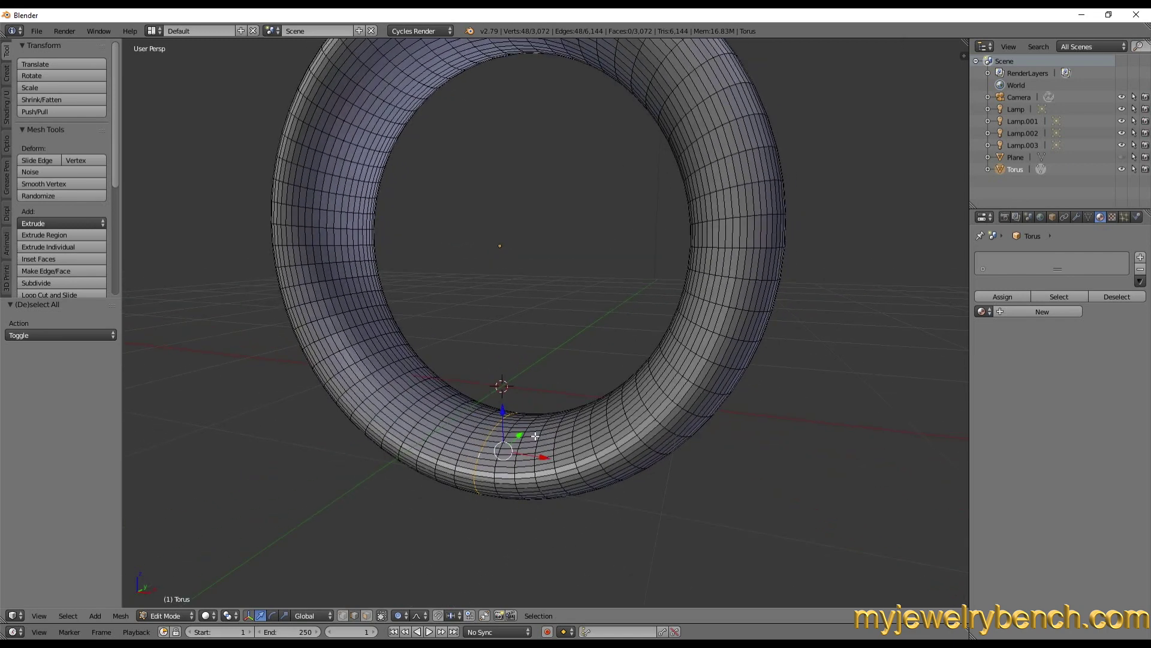
Scale the bottom loop with smooth falloff, widening the proportional size to 2.36
key("s")
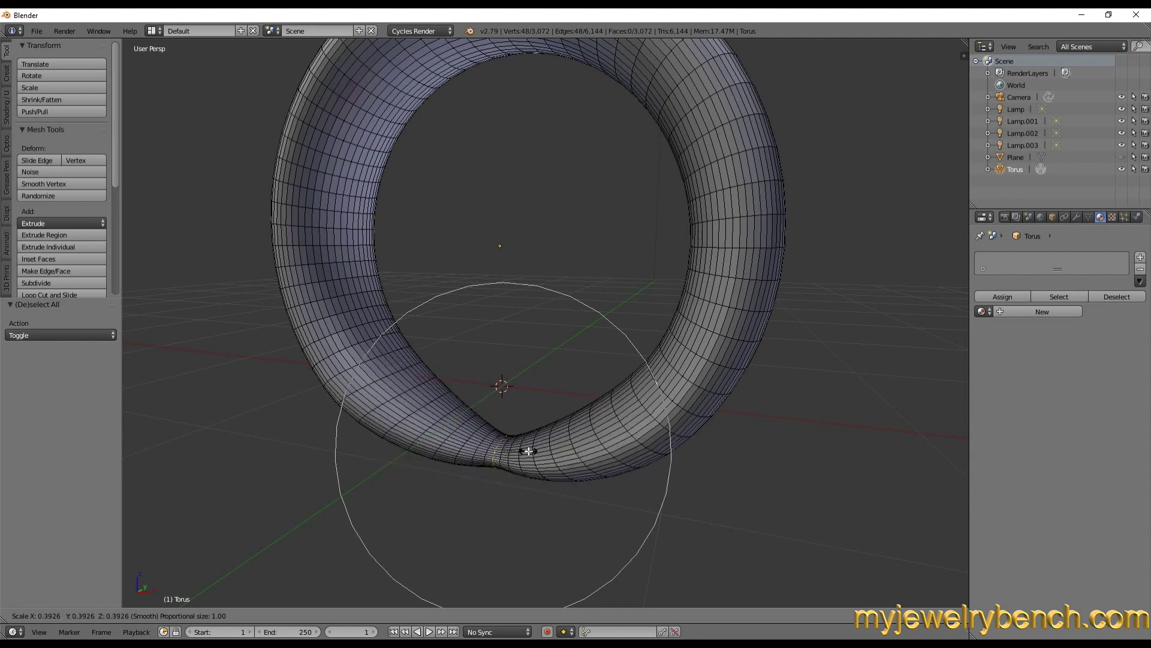
key("Escape")
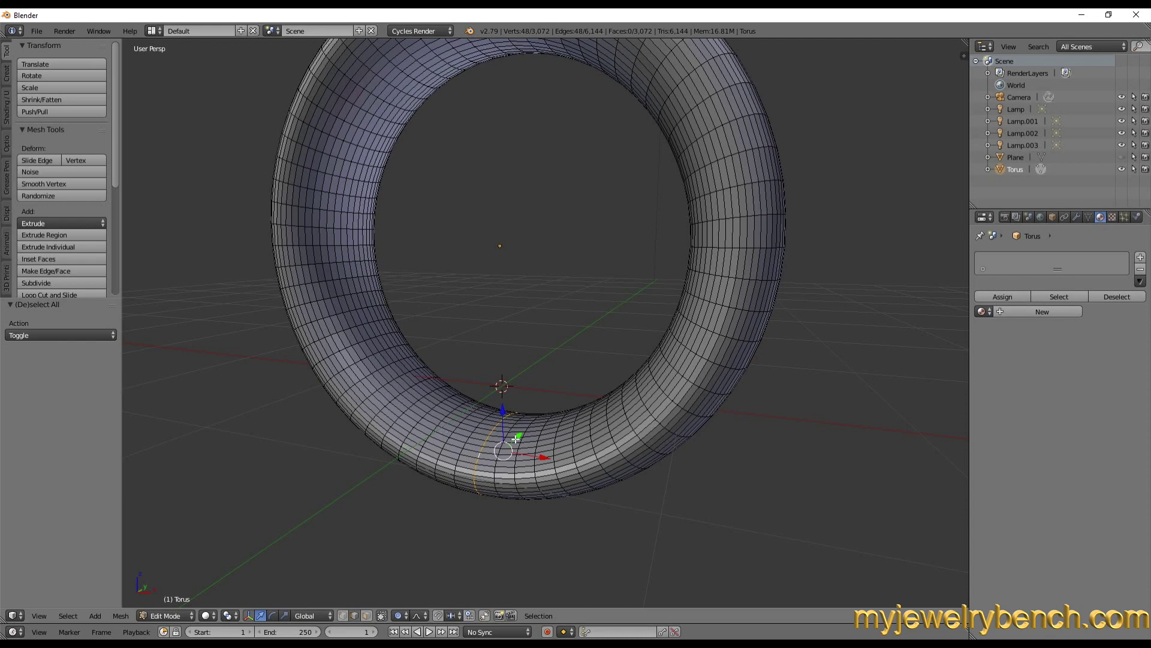
key("s")
scroll(515, 439, "up", 6)
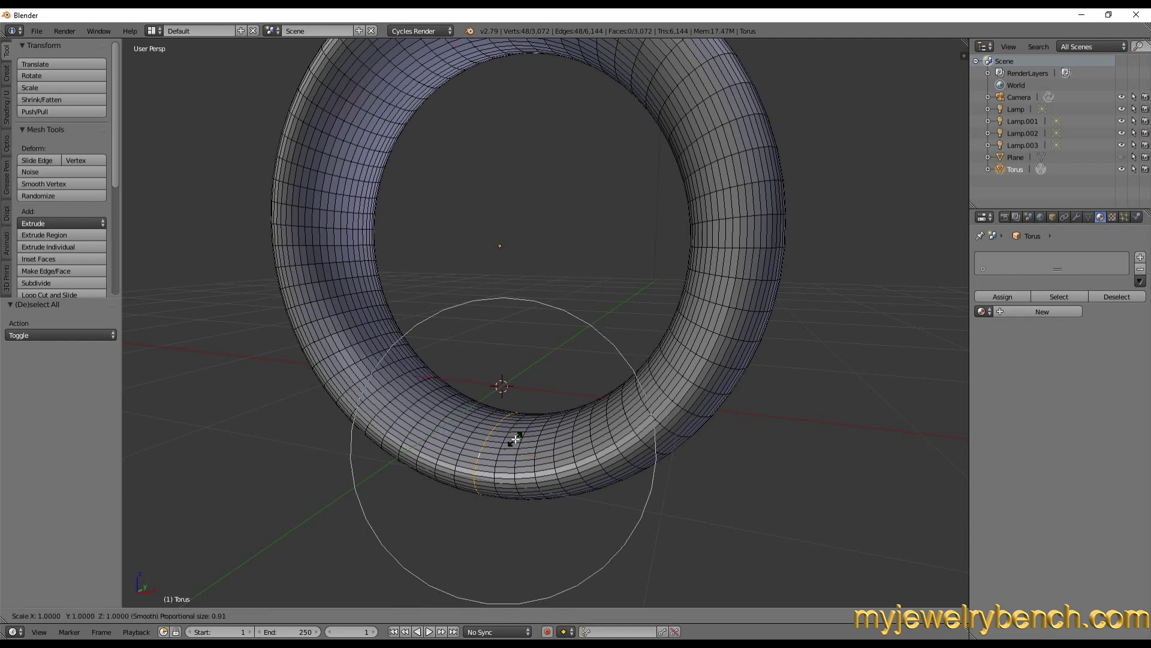
scroll(515, 440, "down", 7)
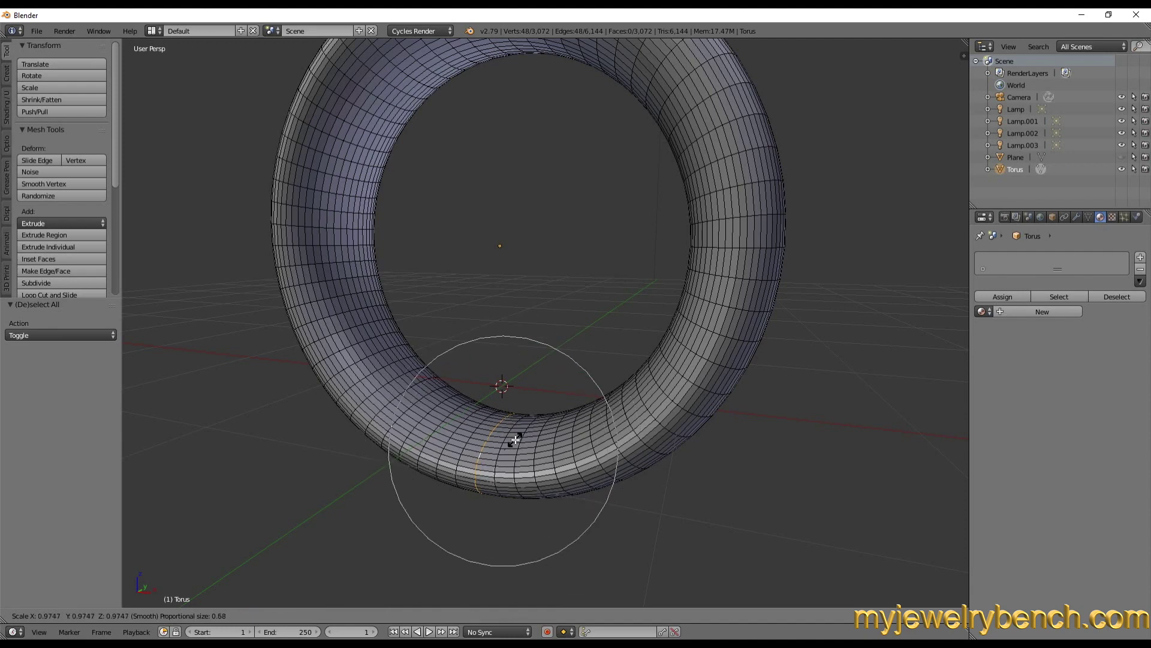
scroll(515, 440, "down", 4)
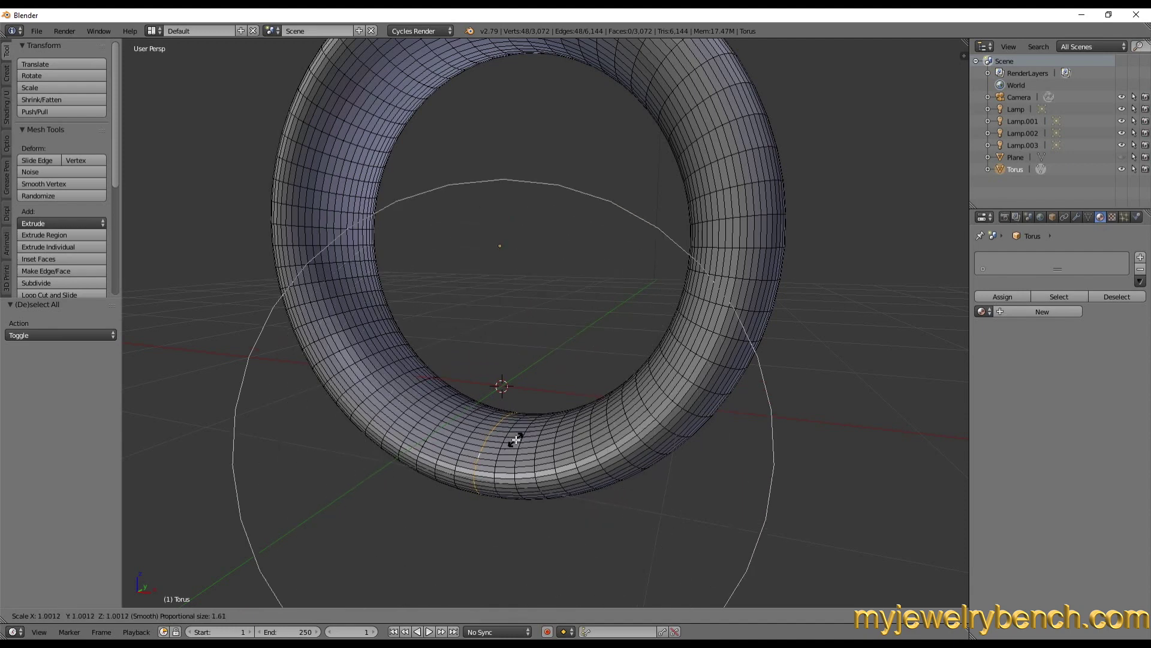
scroll(515, 440, "down", 2)
scroll(515, 440, "down", 2)
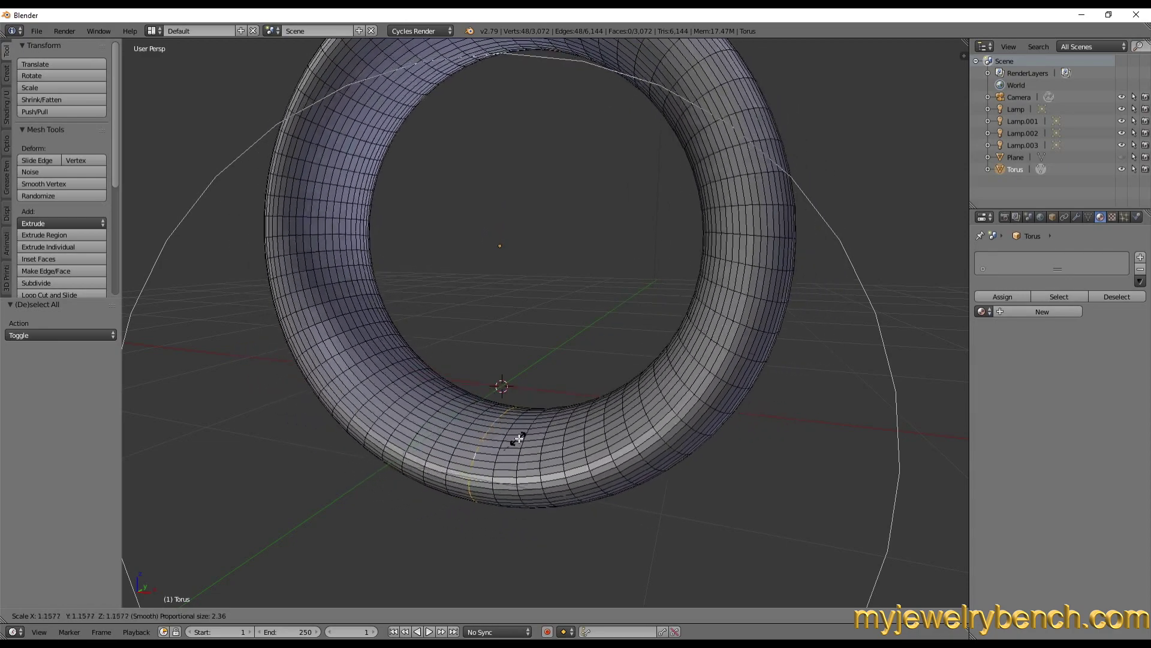
scroll(511, 441, "up", 15)
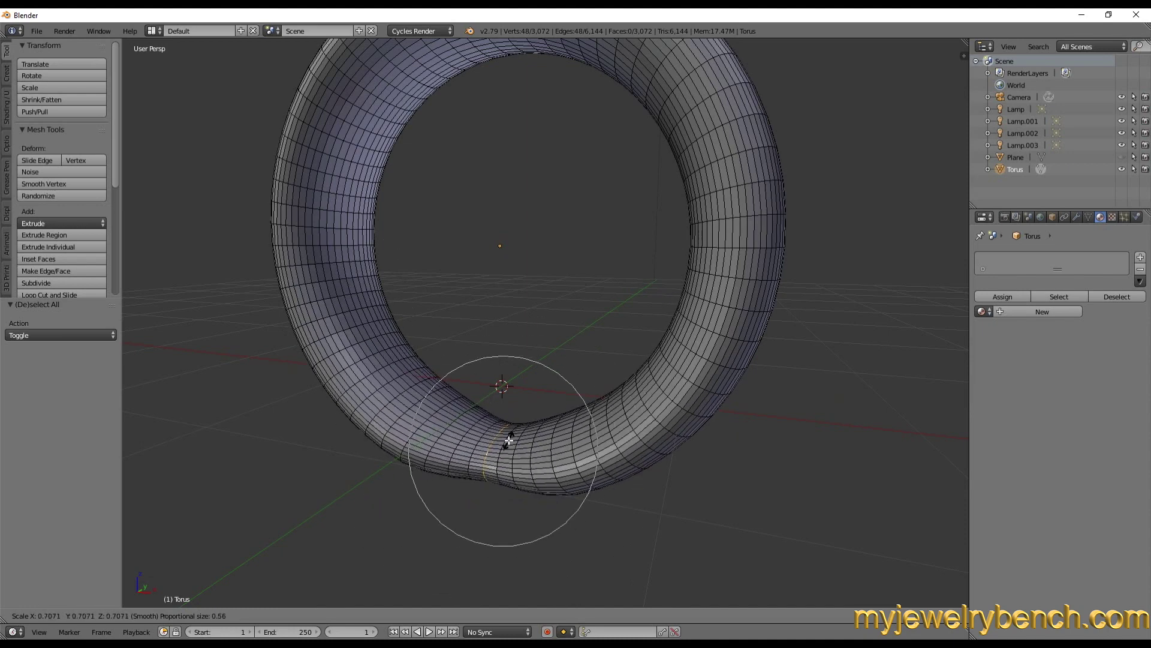
scroll(508, 441, "down", 12)
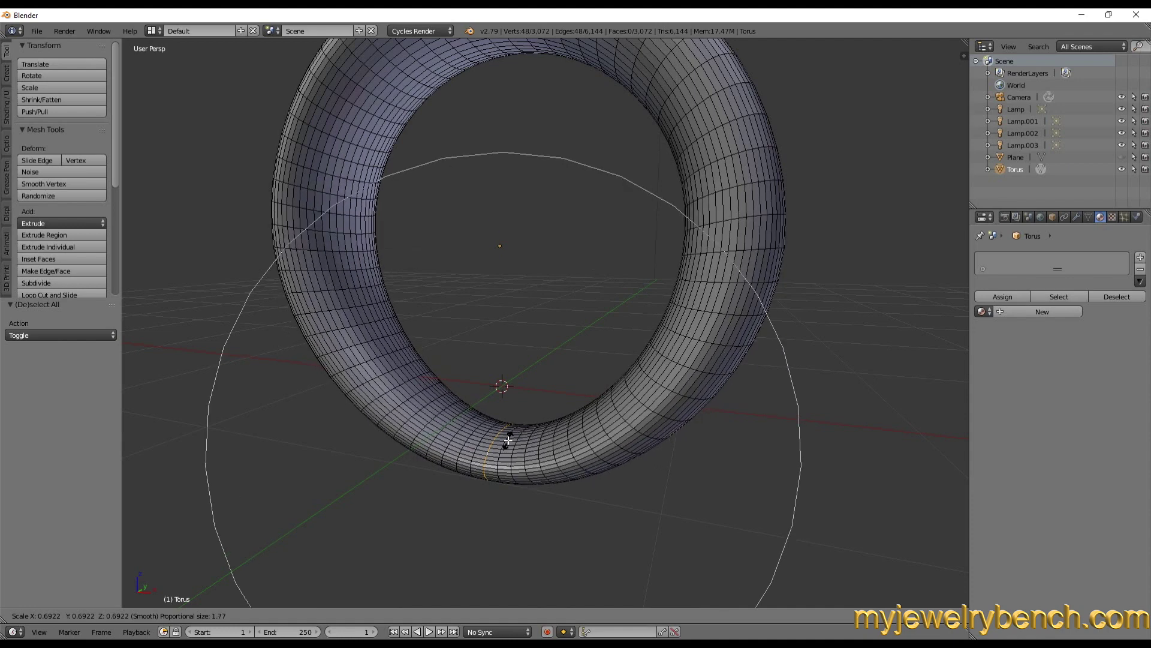
scroll(508, 441, "down", 3)
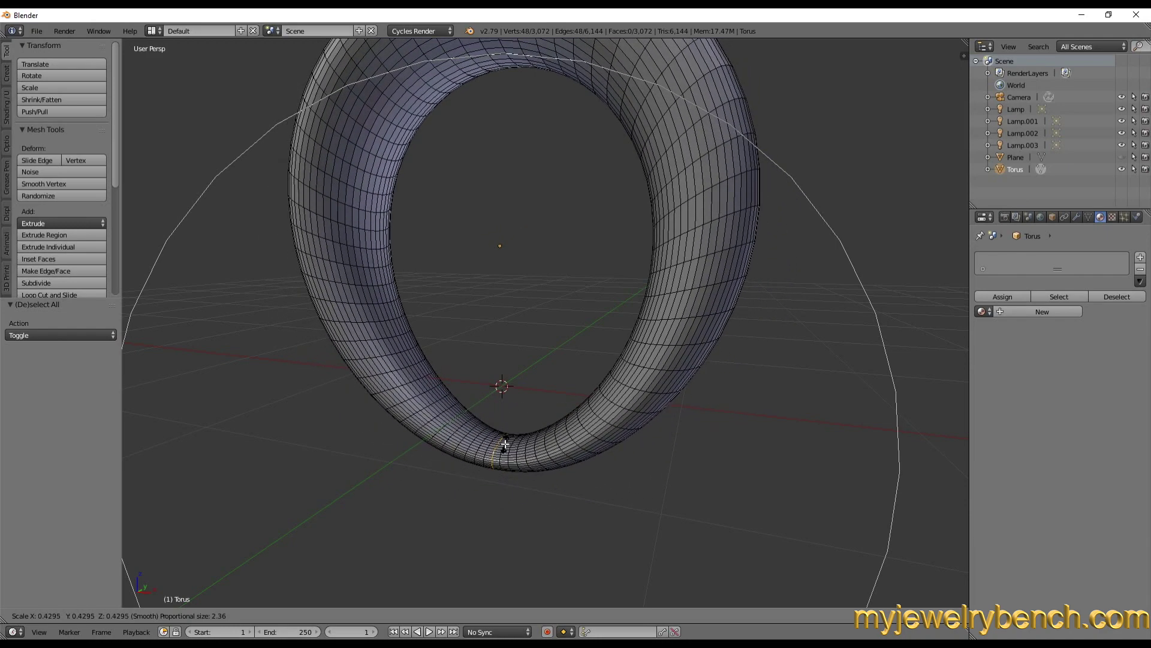
left_click(506, 444)
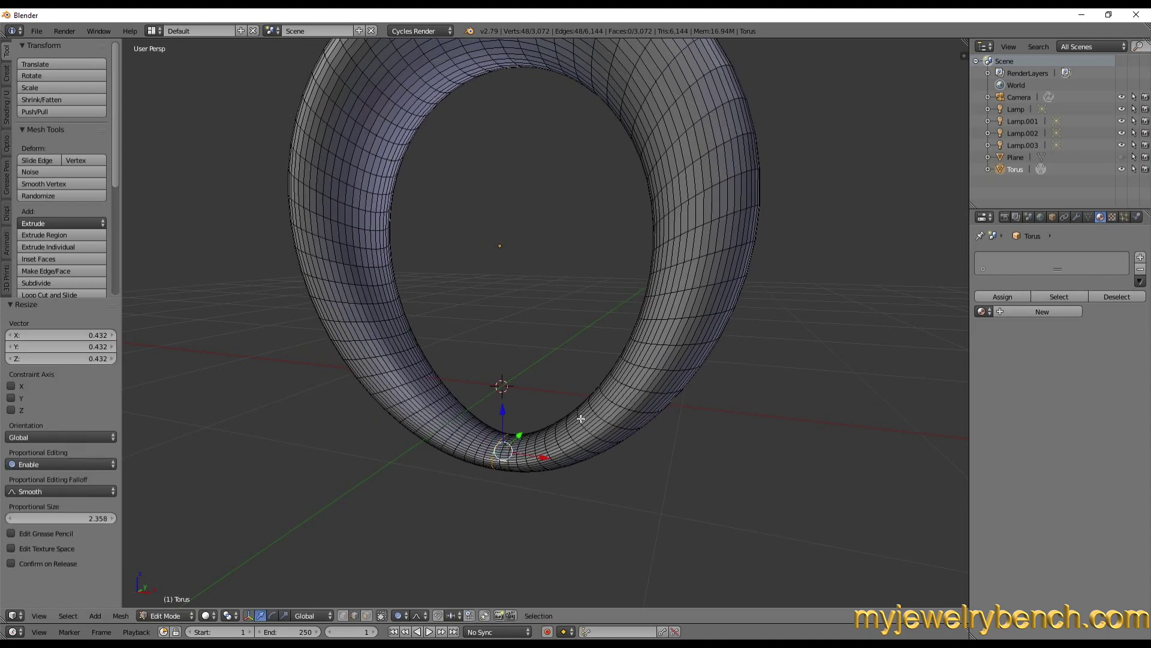
key("KP_3")
key("KP_1")
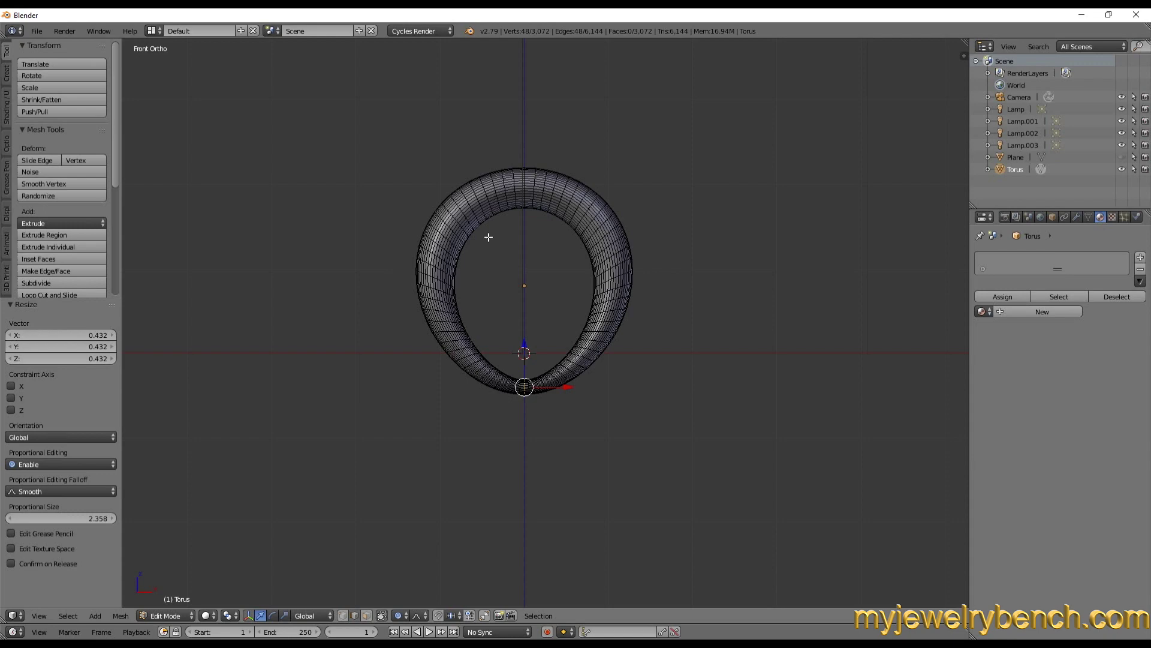
key("ctrl+z")
scroll(535, 361, "up", 1)
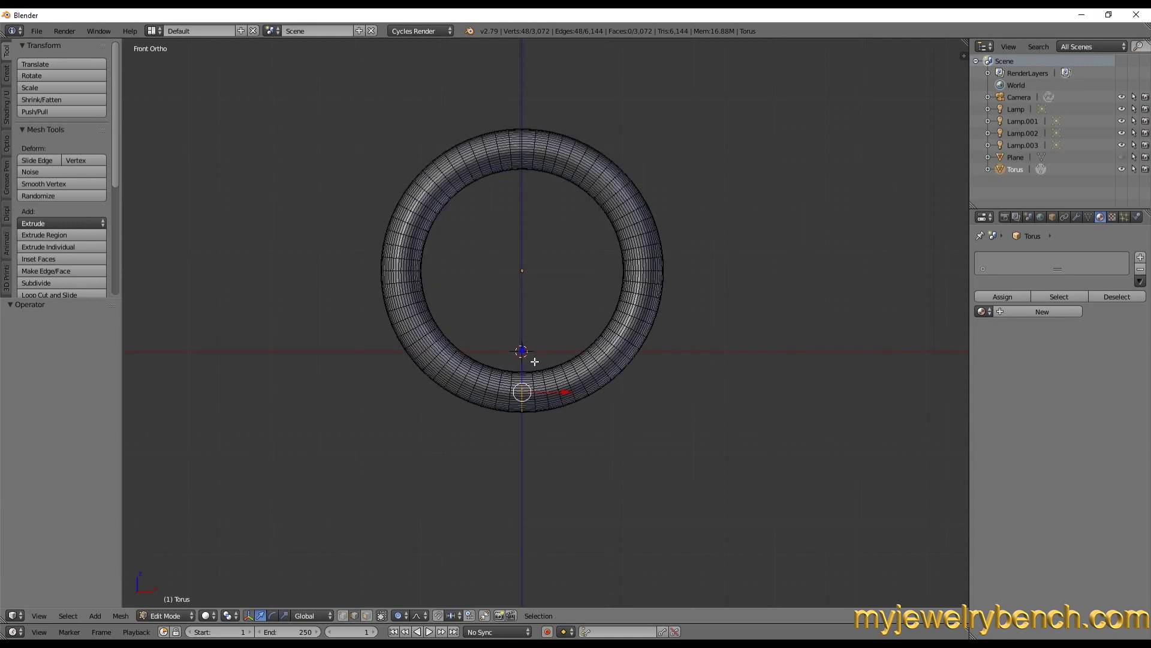
scroll(532, 384, "up", 5)
middle_click_drag(532, 386, 517, 393)
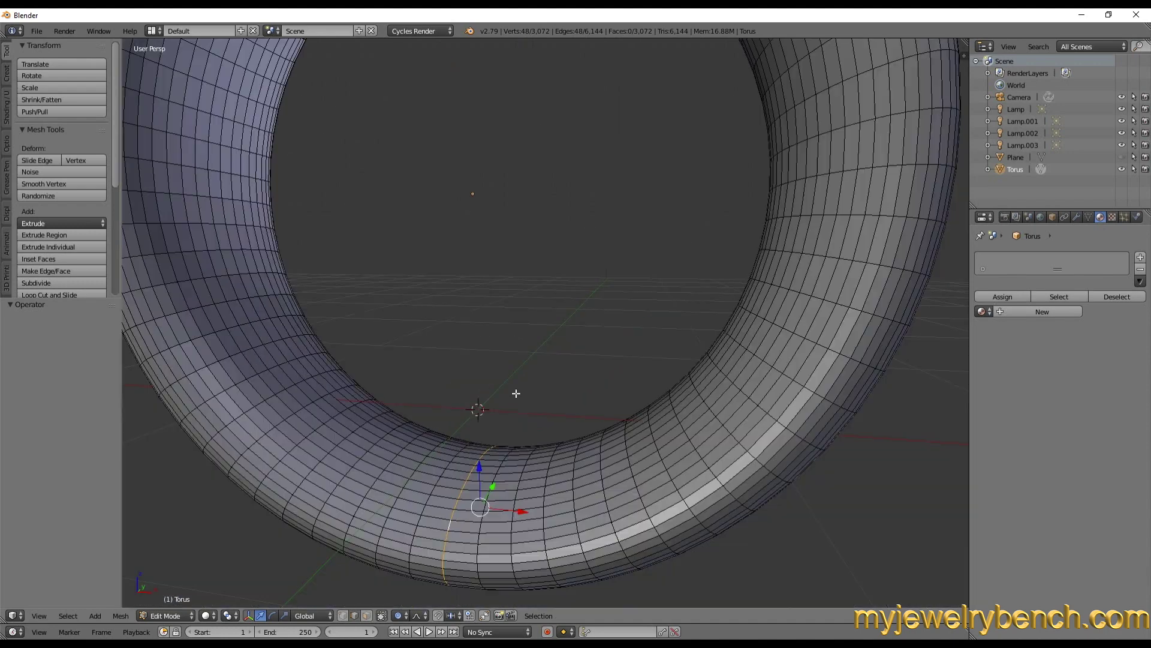
scroll(516, 393, "down", 6)
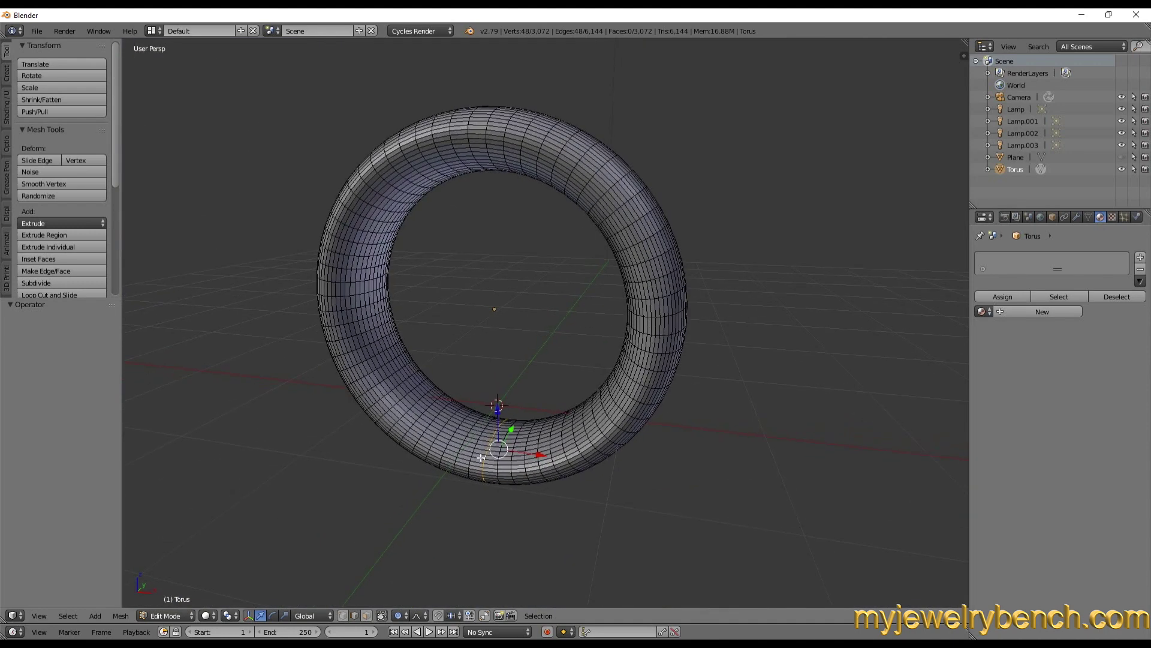
key("s")
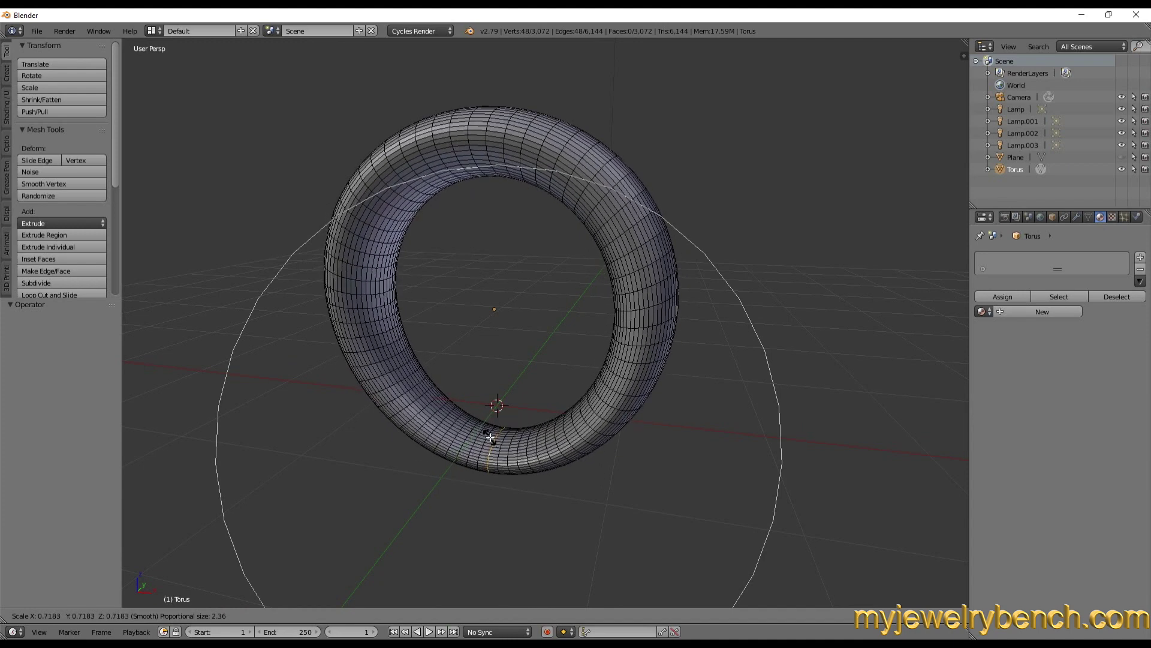
Squeeze the bottom loop to 0.386 along Y, then check it from side and front views
key("y")
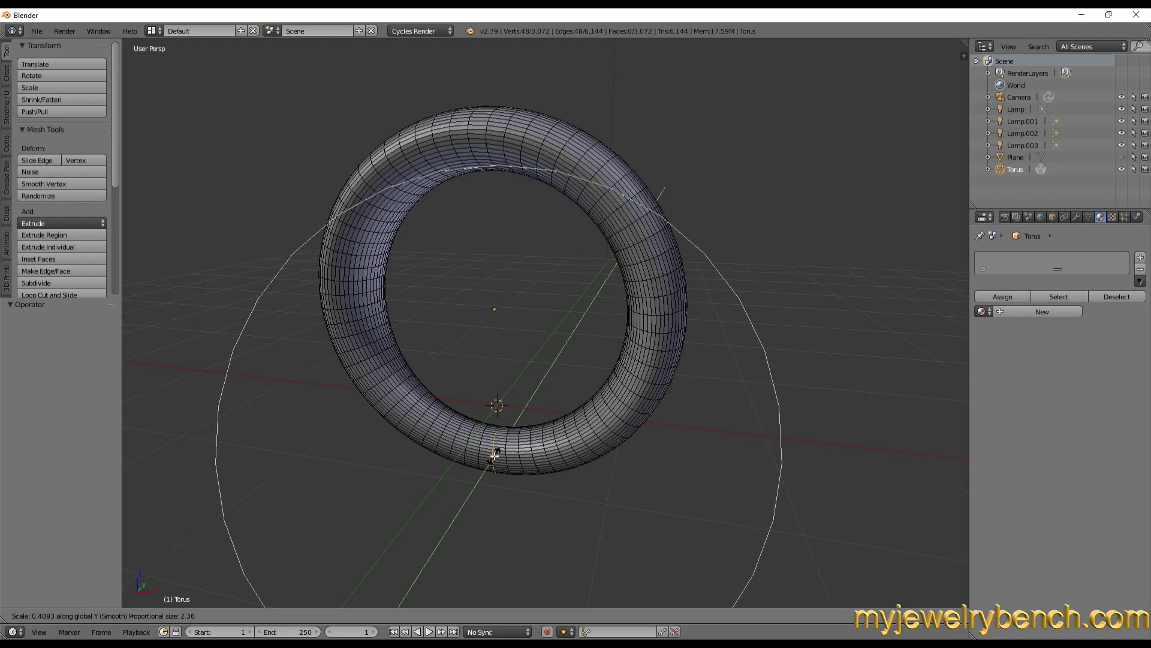
left_click(492, 456)
mouse_move(494, 455)
middle_mouse_down()
mouse_move(444, 461)
mouse_move(396, 447)
mouse_move(558, 443)
mouse_move(504, 441)
middle_mouse_up()
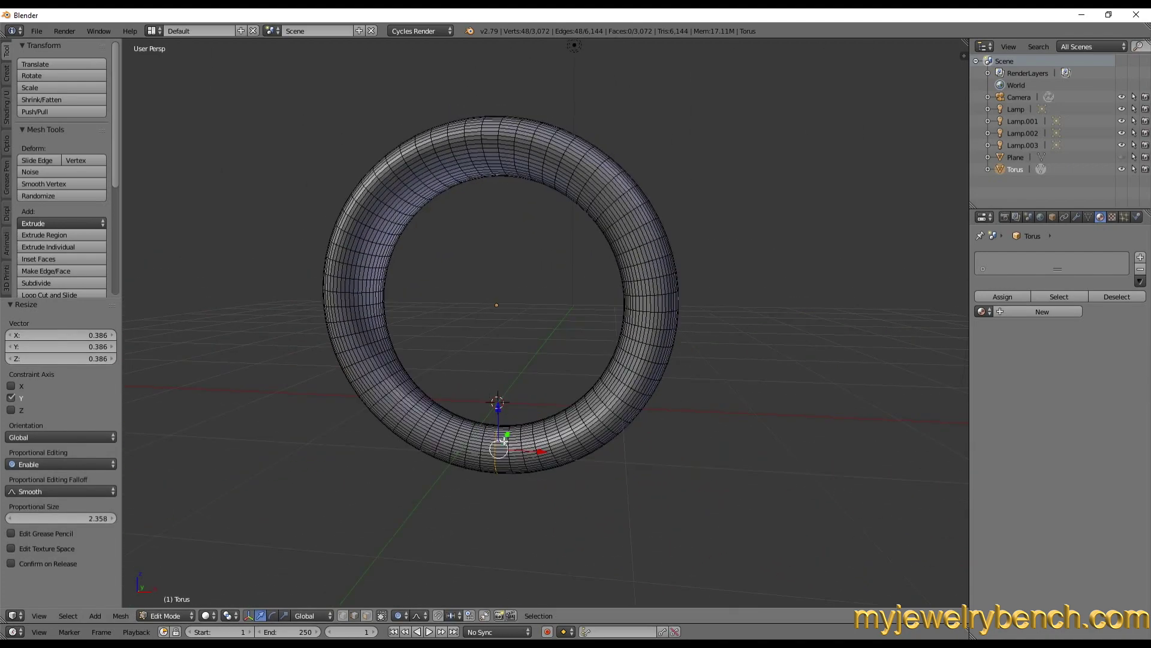
key("KP_3")
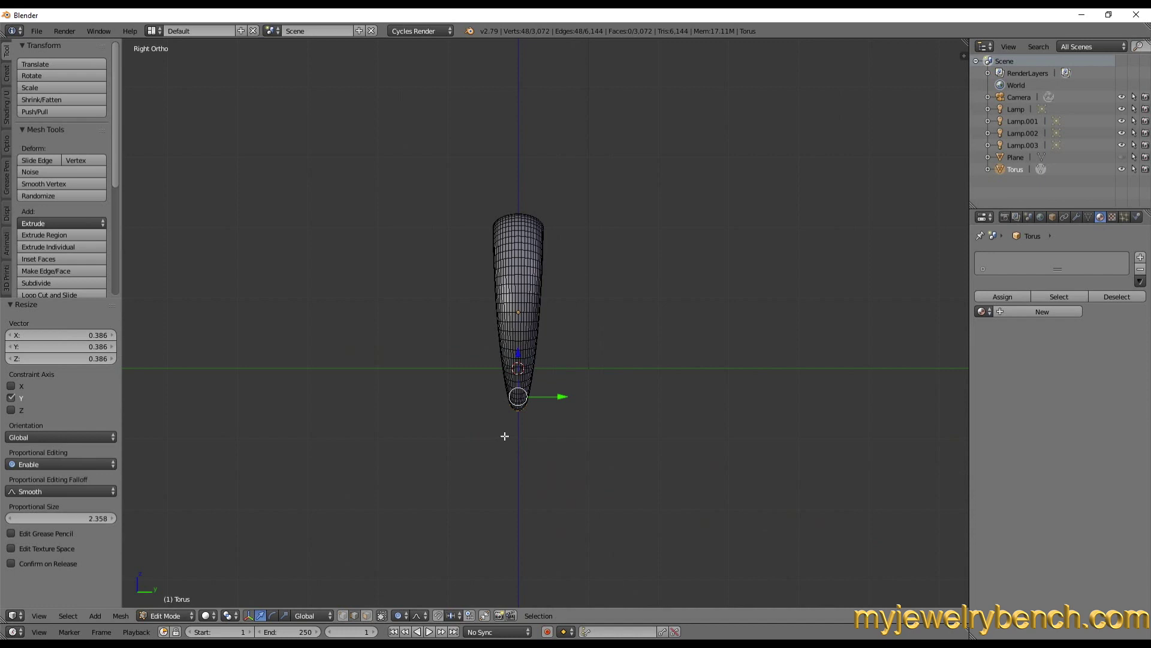
key("KP_1")
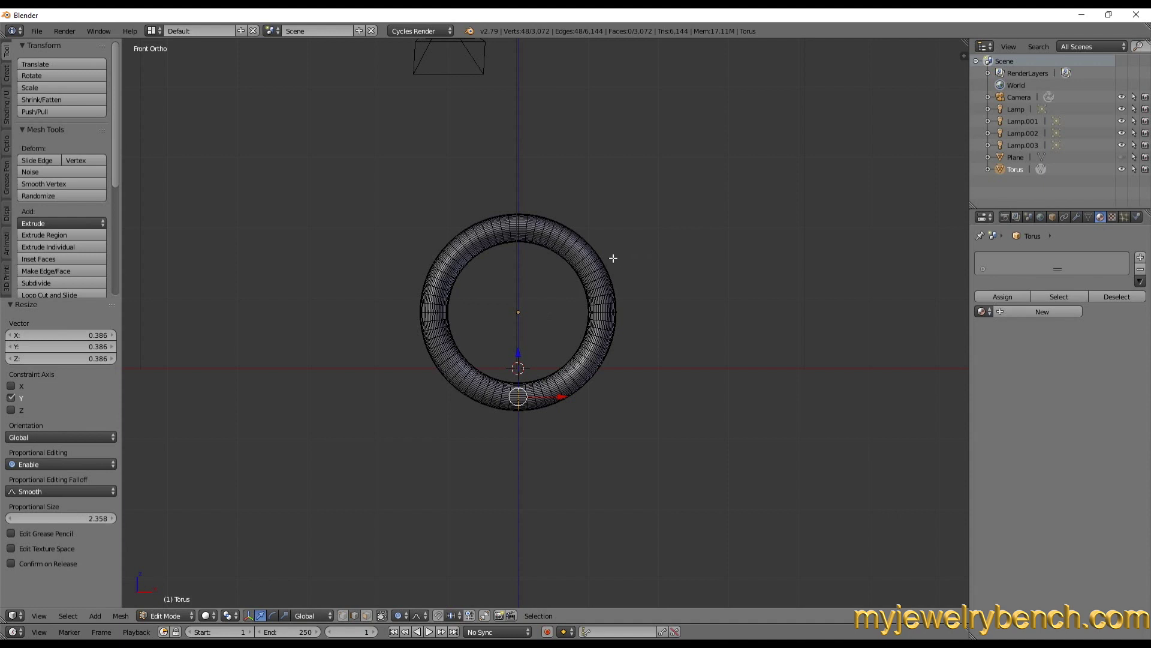
Return to object mode, orbit to a perspective view, and add a cylinder mesh
key("Tab")
middle_click_drag(545, 319, 551, 200)
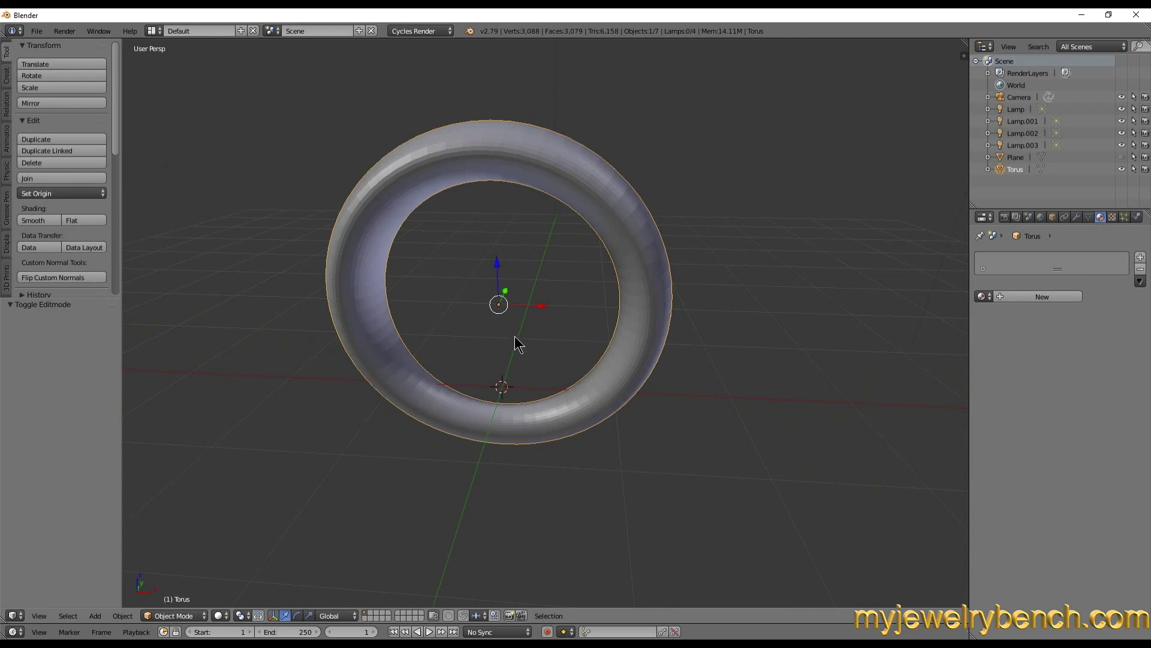
key("shift+a")
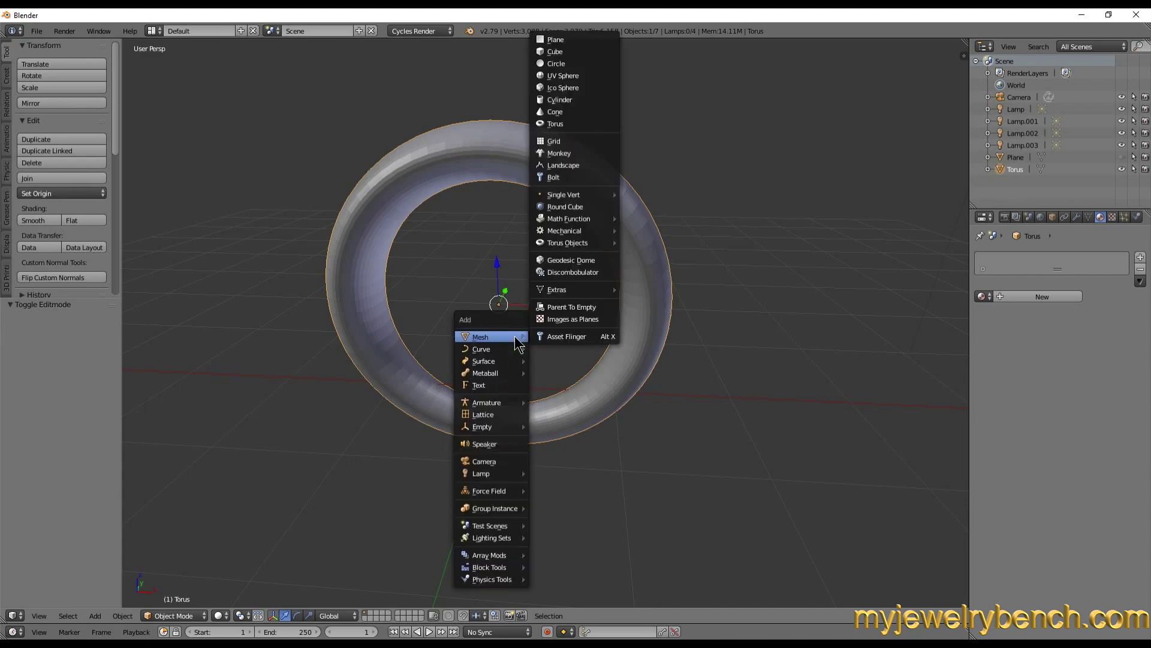
left_click(564, 100)
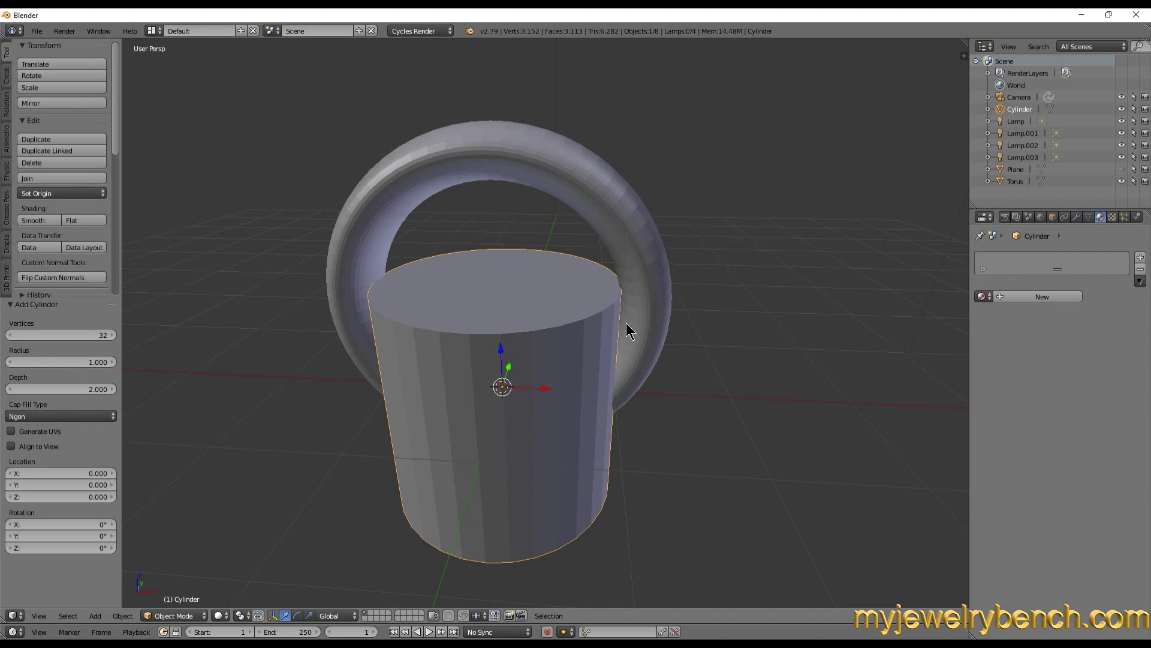
Rotate the cylinder 90° about X and raise it slightly along Z
key("r")
key("x")
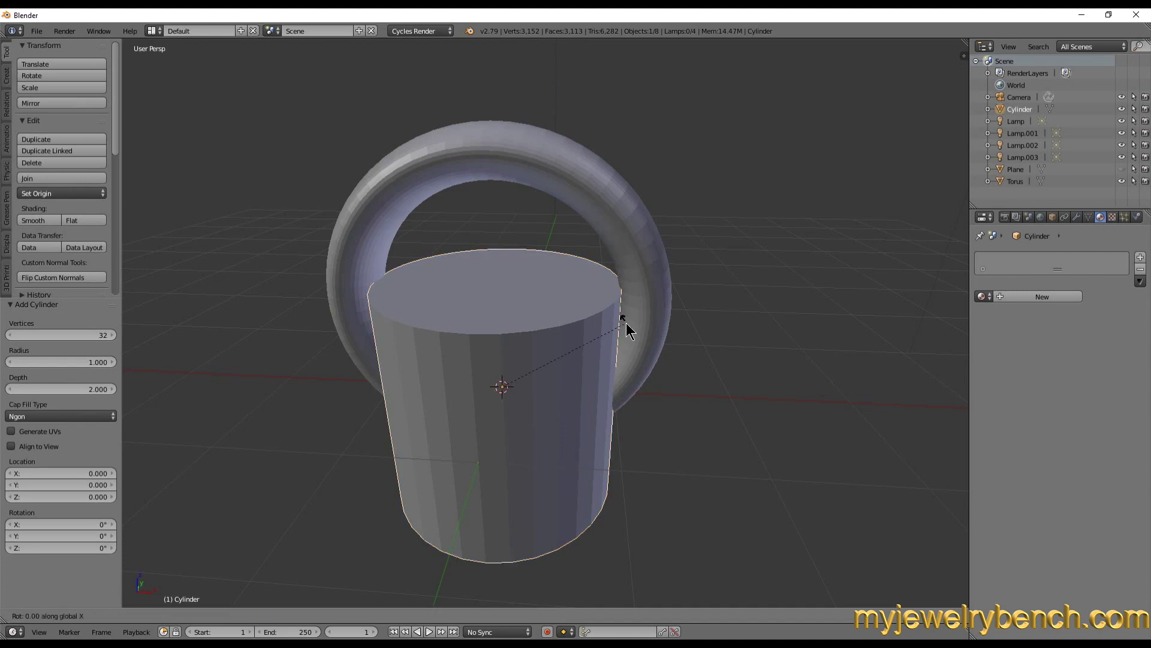
key("9")
key("0")
key("Return")
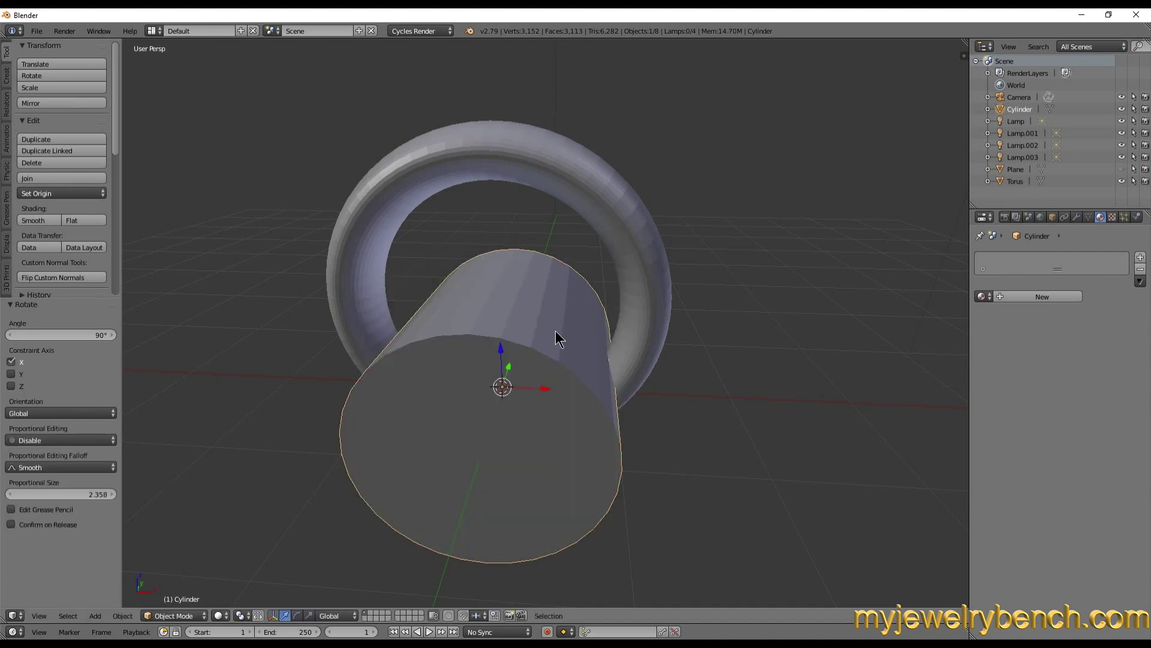
left_click_drag(502, 358, 503, 333)
In front ortho view, centre the cylinder in the ring's opening and scale it to 1.103
key("KP_1")
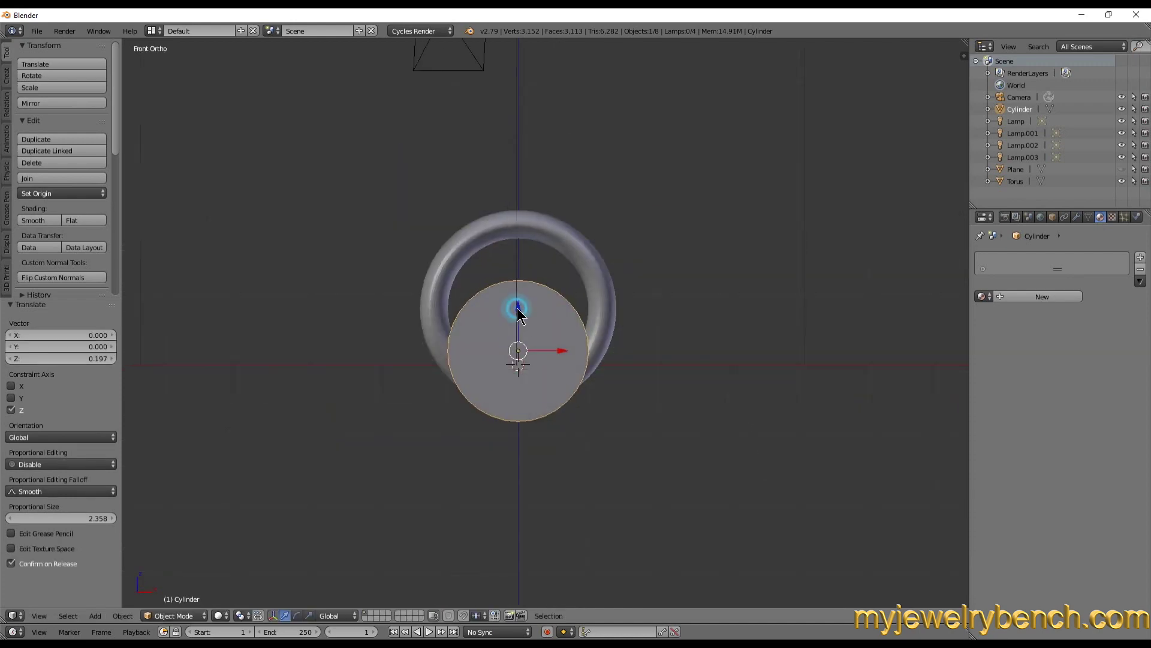
left_click_drag(518, 309, 511, 267)
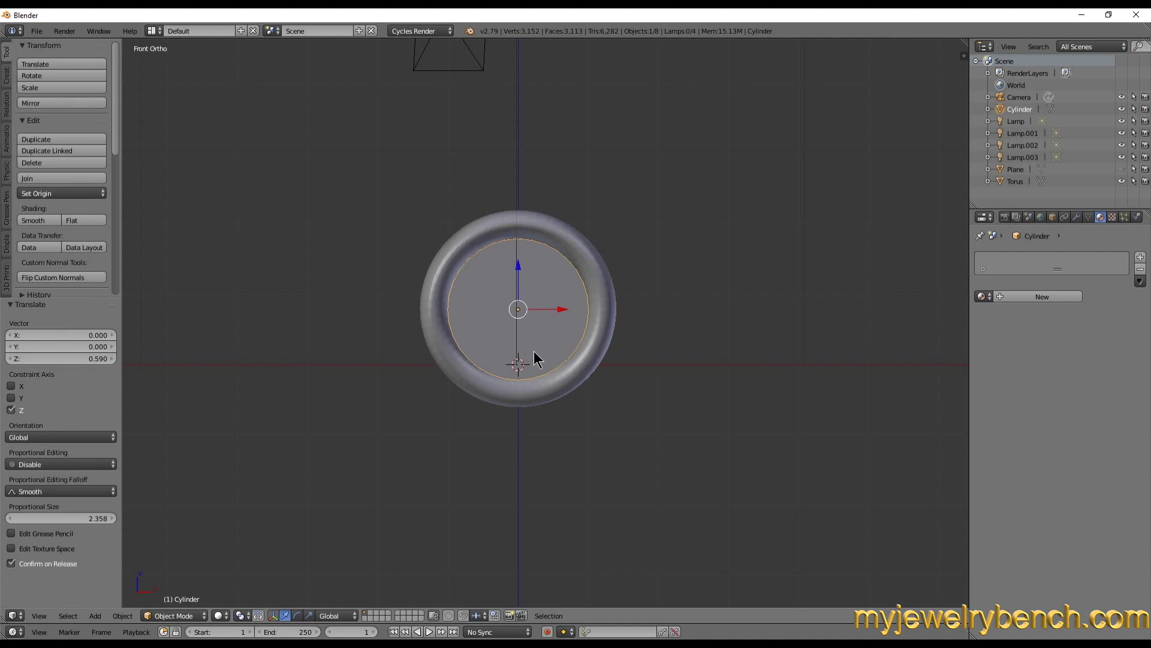
key("s")
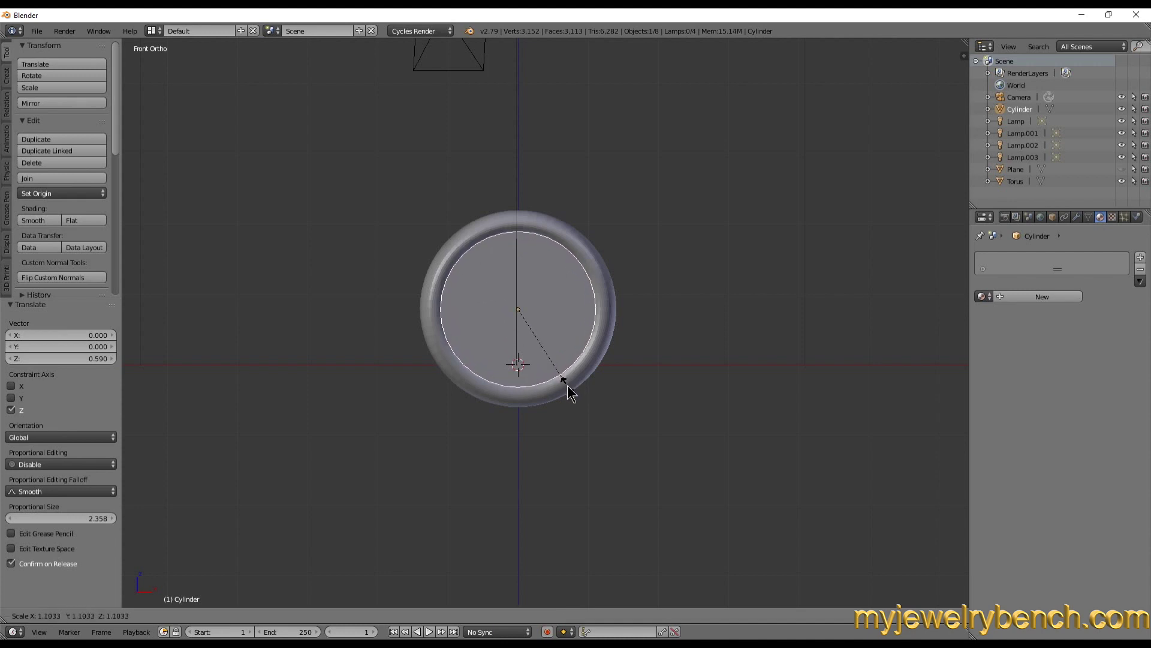
left_click(569, 394)
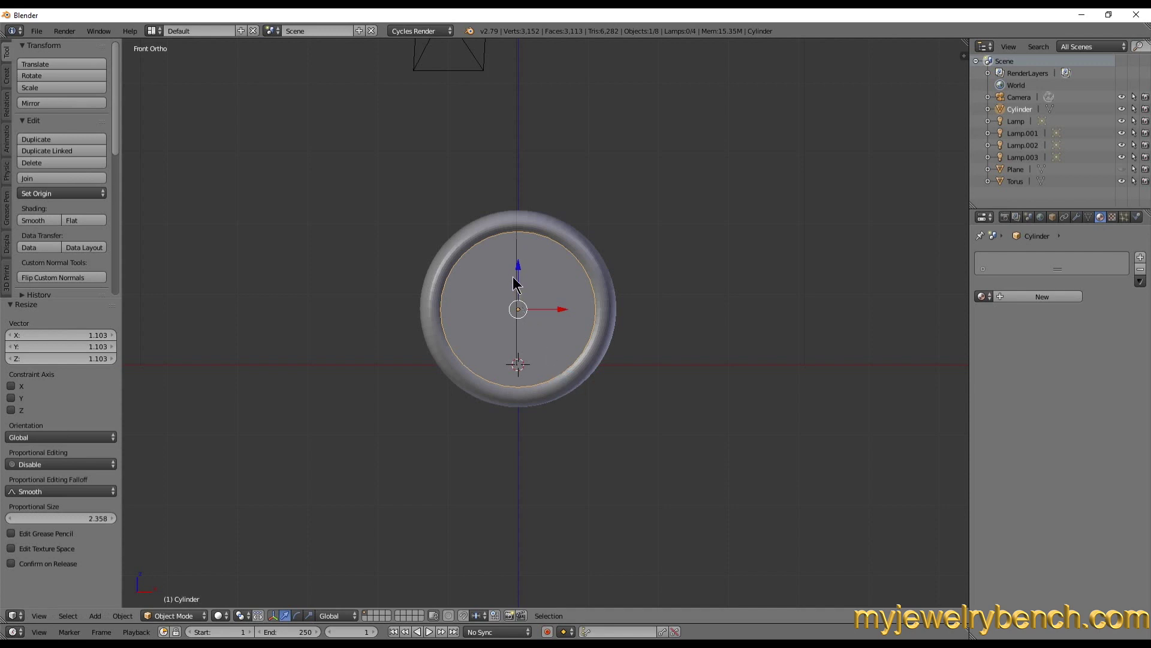
left_click_drag(519, 275, 519, 276)
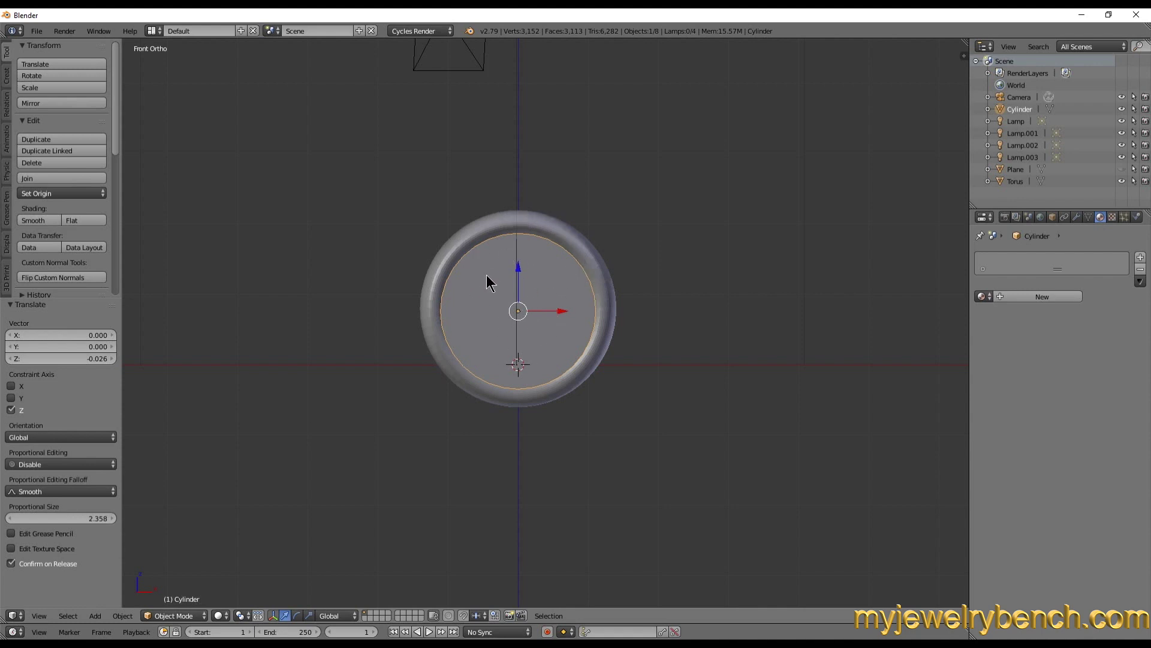
key("KP_5")
middle_click_drag(707, 326, 674, 342)
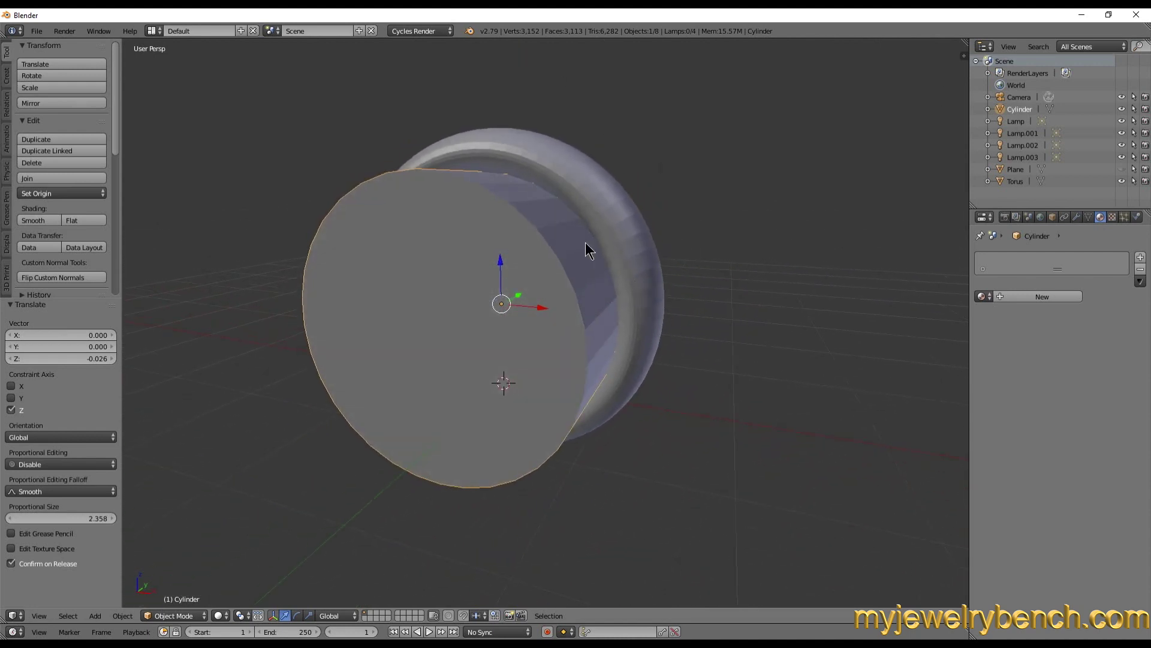
mouse_move(622, 260)
middle_mouse_down()
mouse_move(745, 252)
mouse_move(581, 287)
mouse_move(523, 255)
mouse_move(639, 272)
middle_mouse_up()
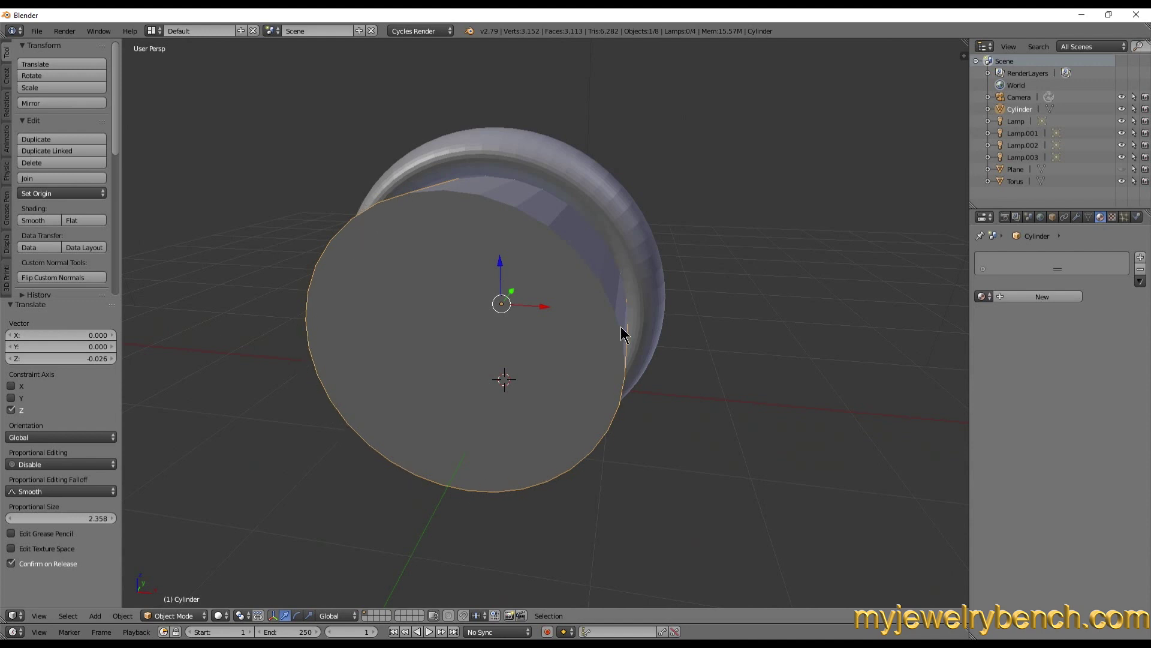
Add the torus to the selection as active and apply a Bool Tools Difference
right_click(501, 135, "shift")
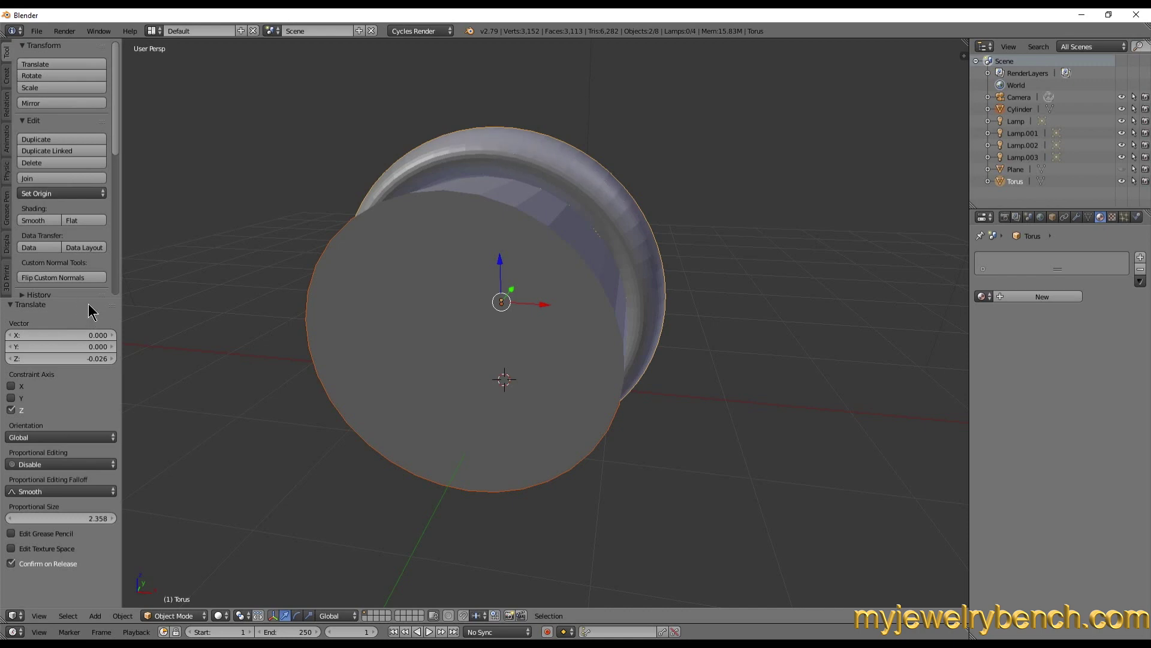
left_click_drag(83, 298, 84, 498)
scroll(86, 308, "down", 3)
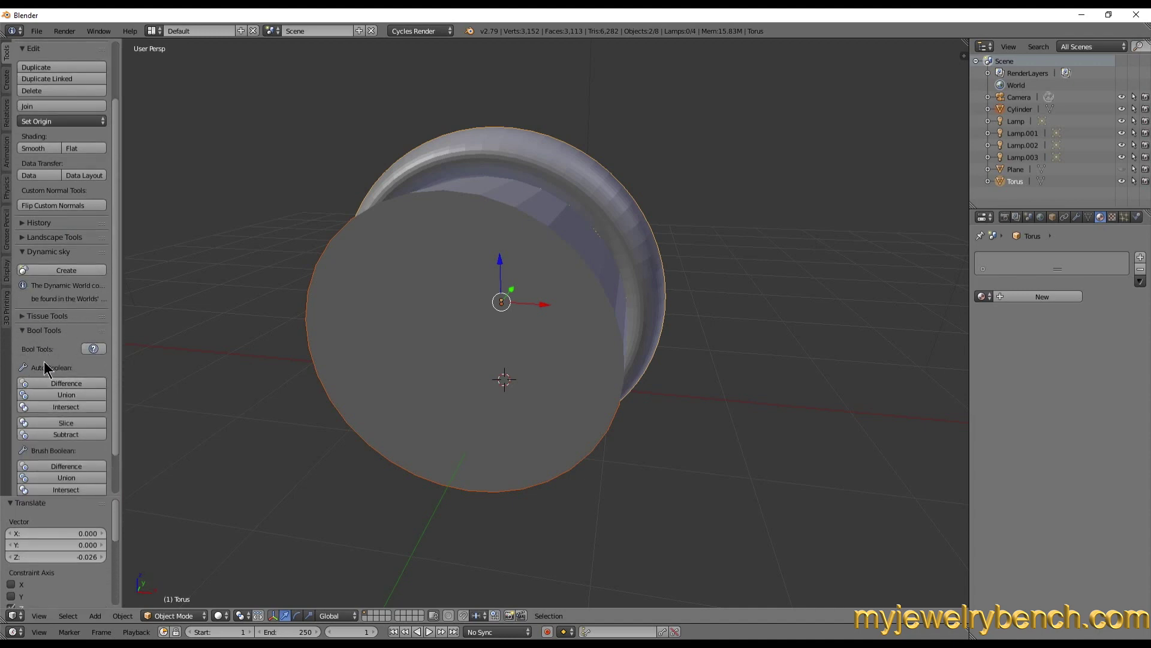
left_click(67, 384)
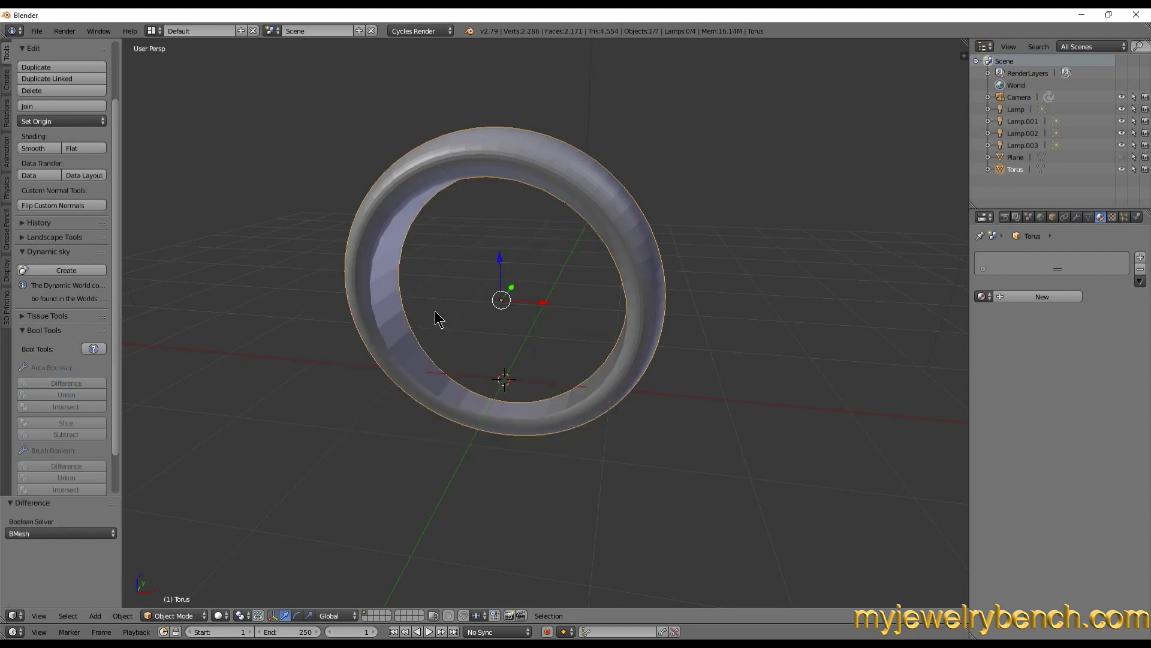
Orbit and zoom around the carved ring to inspect its flat-cut inner face
middle_click_drag(440, 319, 500, 294)
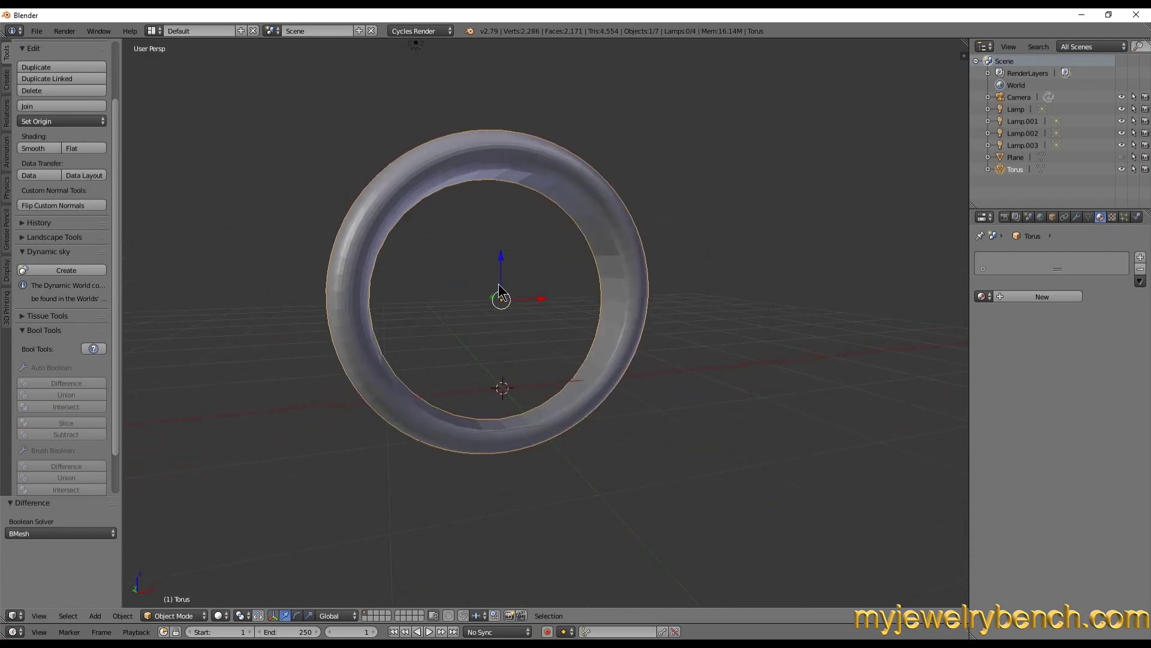
scroll(535, 235, "up", 4)
middle_click_drag(560, 177, 361, 222)
middle_click_drag(245, 203, 251, 223)
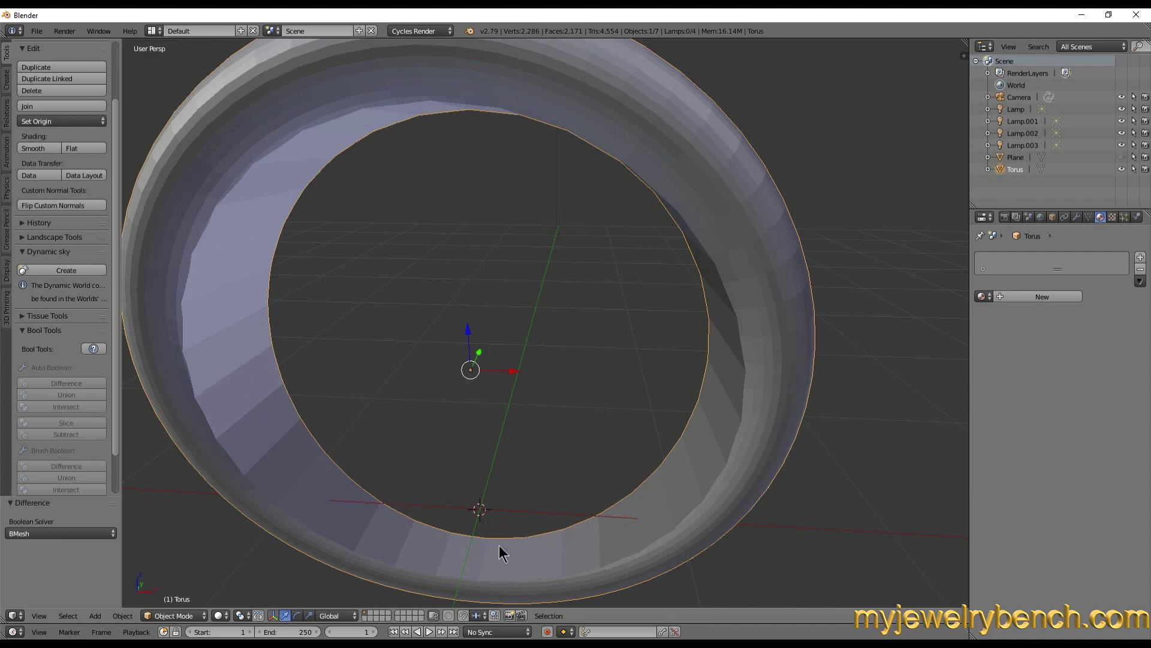
scroll(398, 221, "down", 4)
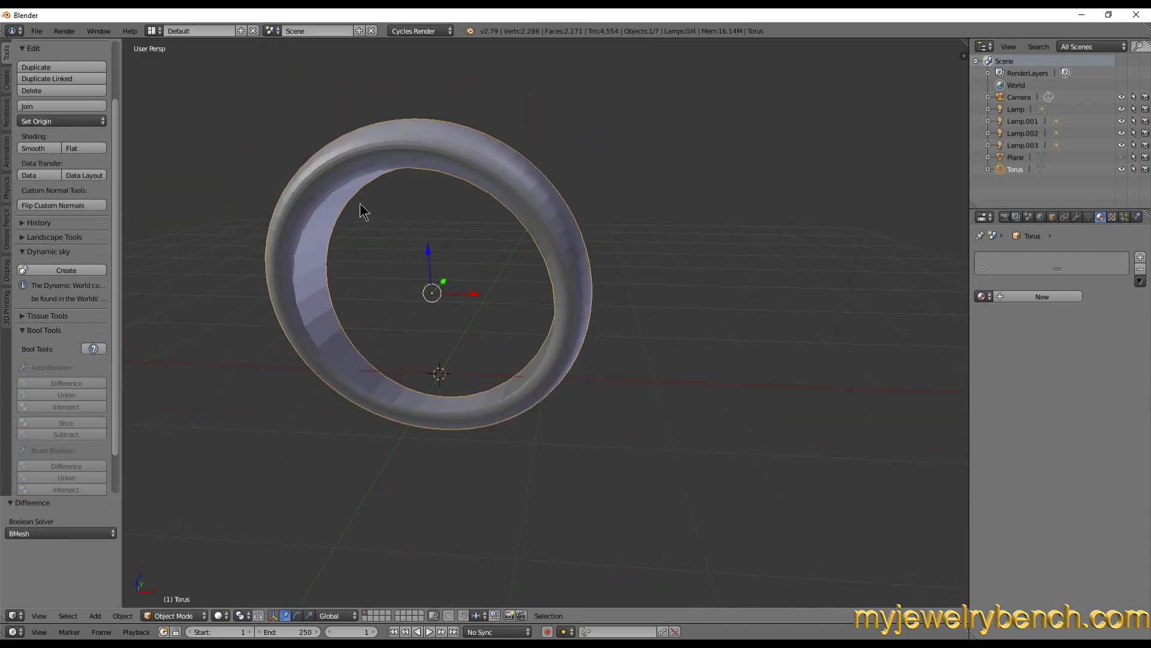
middle_click_drag(393, 285, 459, 235)
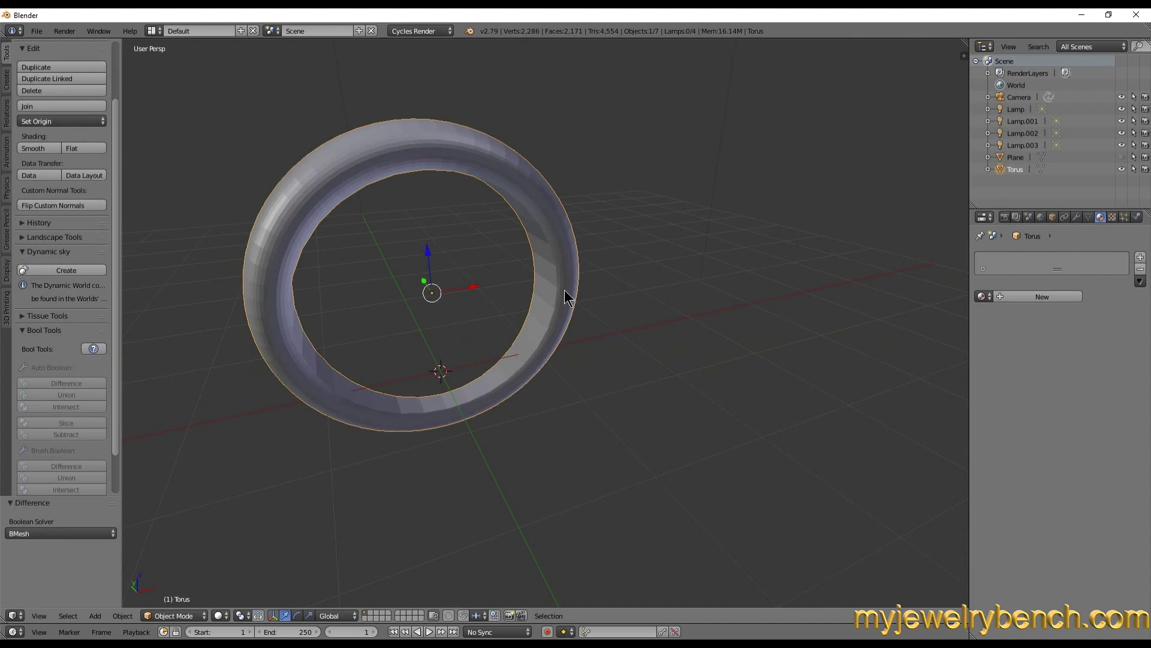
scroll(566, 293, "down", 2)
middle_click_drag(531, 311, 466, 290)
Apply smooth shading to the ring and switch Properties to the Modifiers tab
scroll(465, 291, "up", 2)
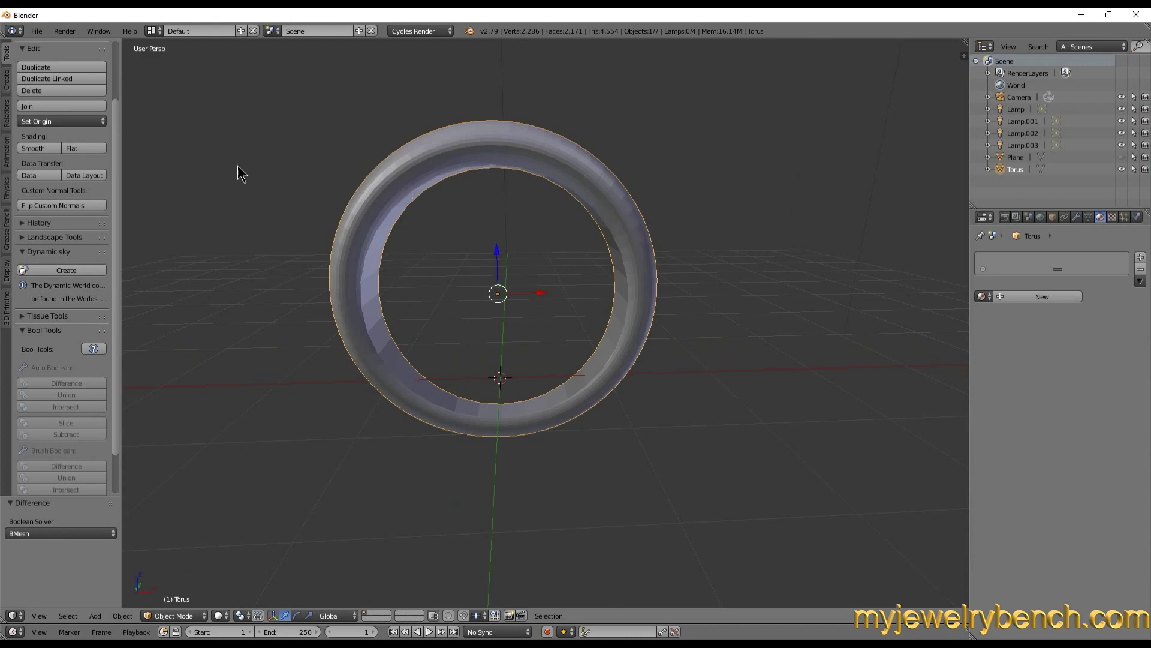
left_click(33, 149)
middle_click_drag(449, 233, 538, 243)
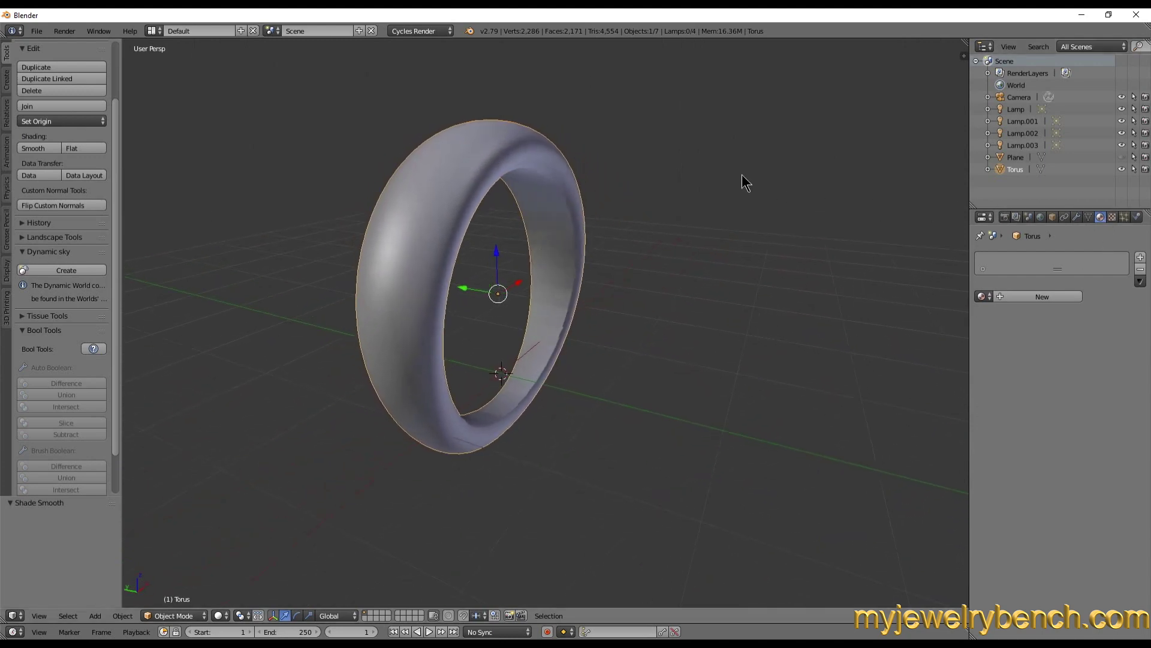
mouse_move(465, 235)
middle_mouse_down()
mouse_move(490, 247)
mouse_move(446, 246)
middle_mouse_up()
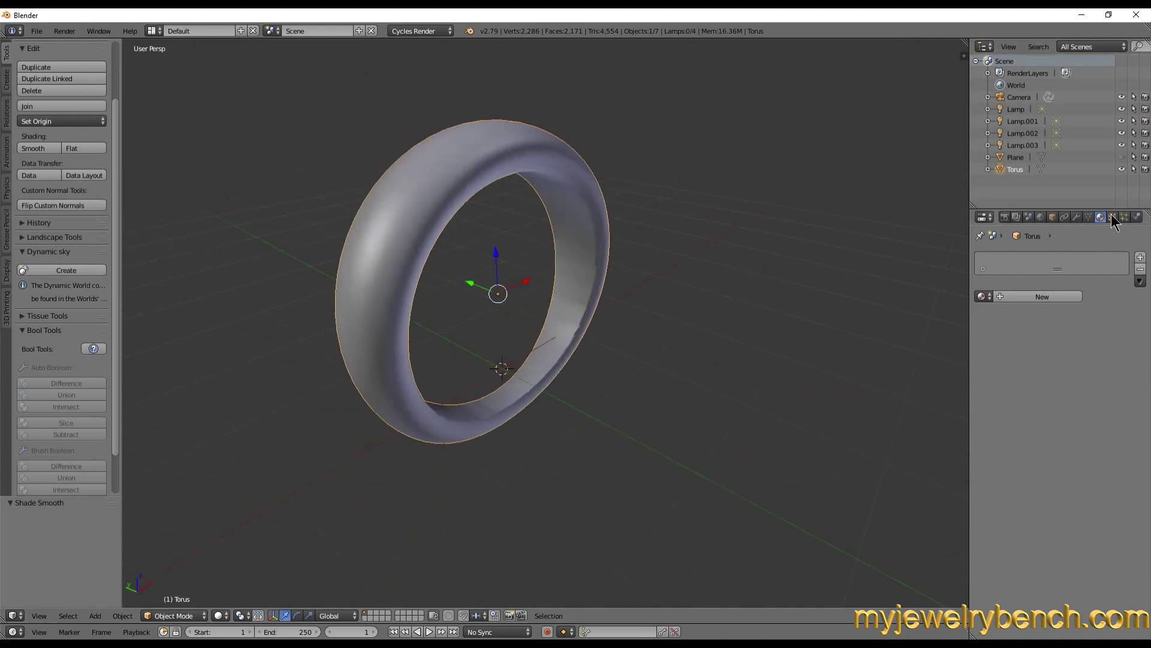
left_click(1078, 217)
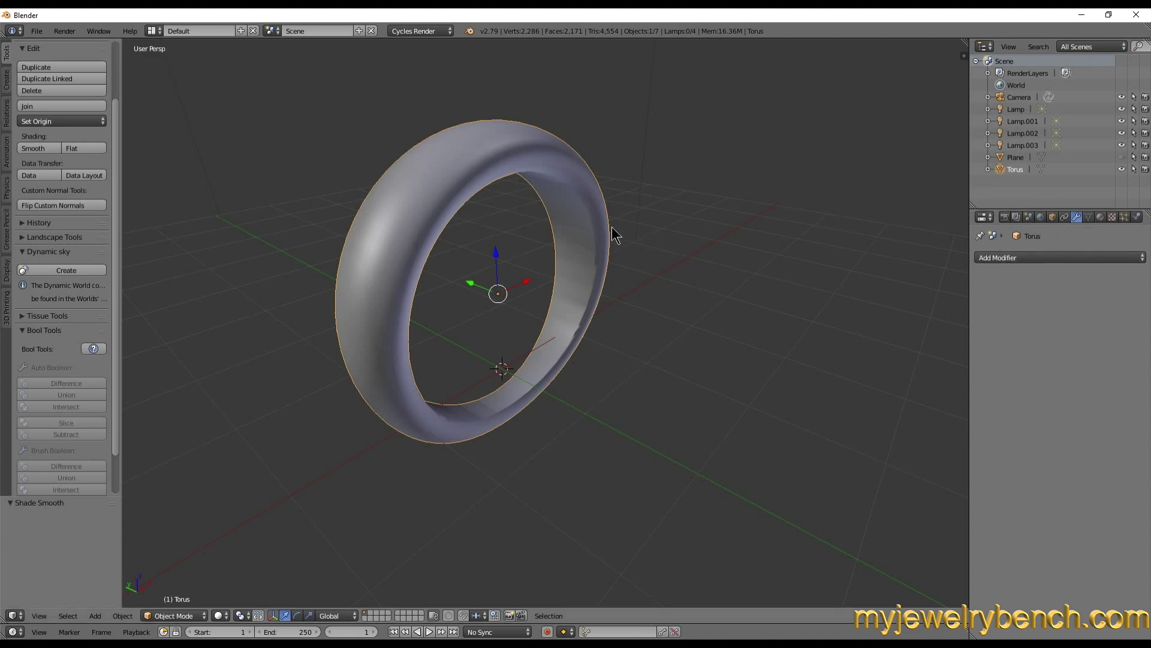
Add an Edge Split modifier with a 30° split angle to the ring
left_click(1063, 257)
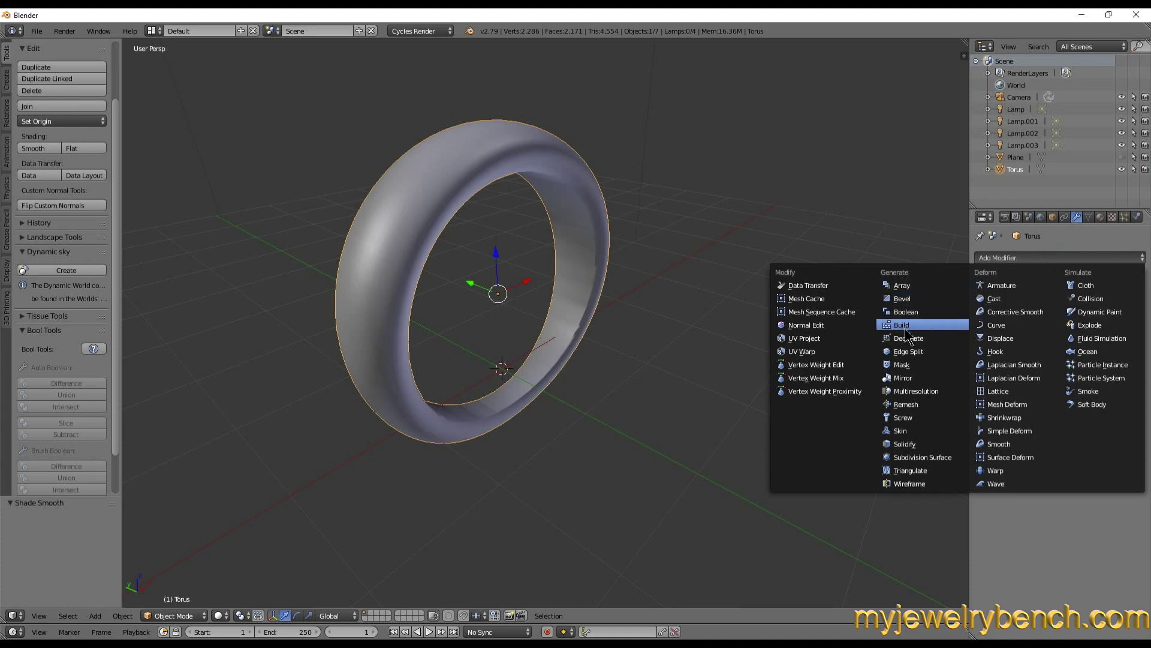
left_click(909, 351)
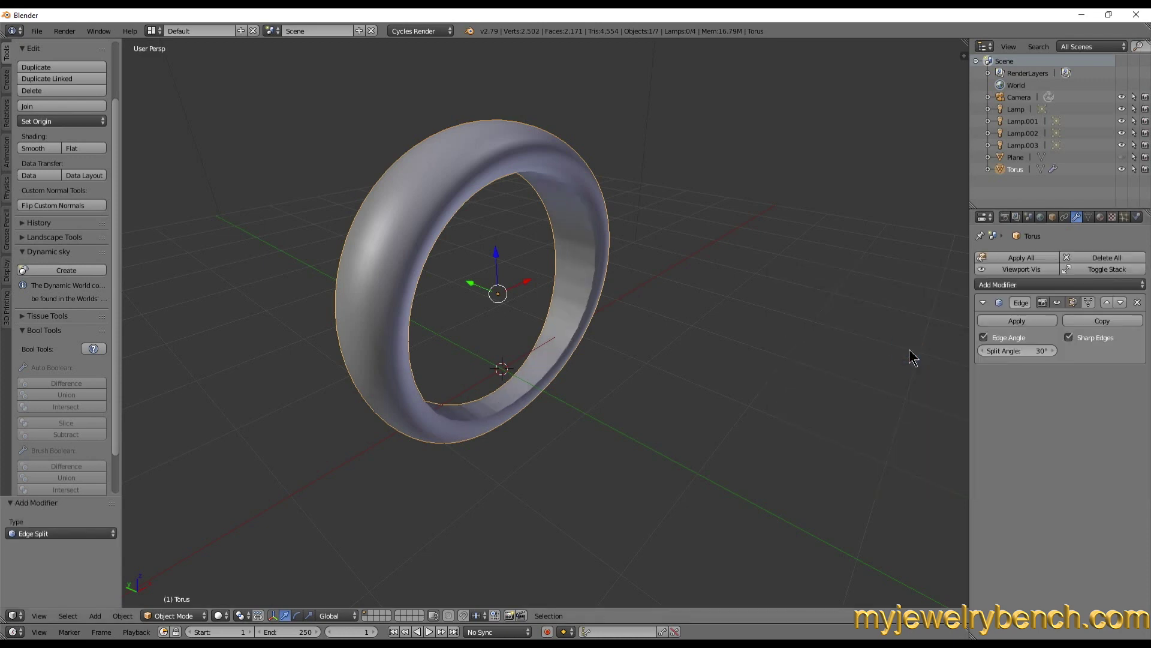
middle_click_drag(753, 276, 880, 271)
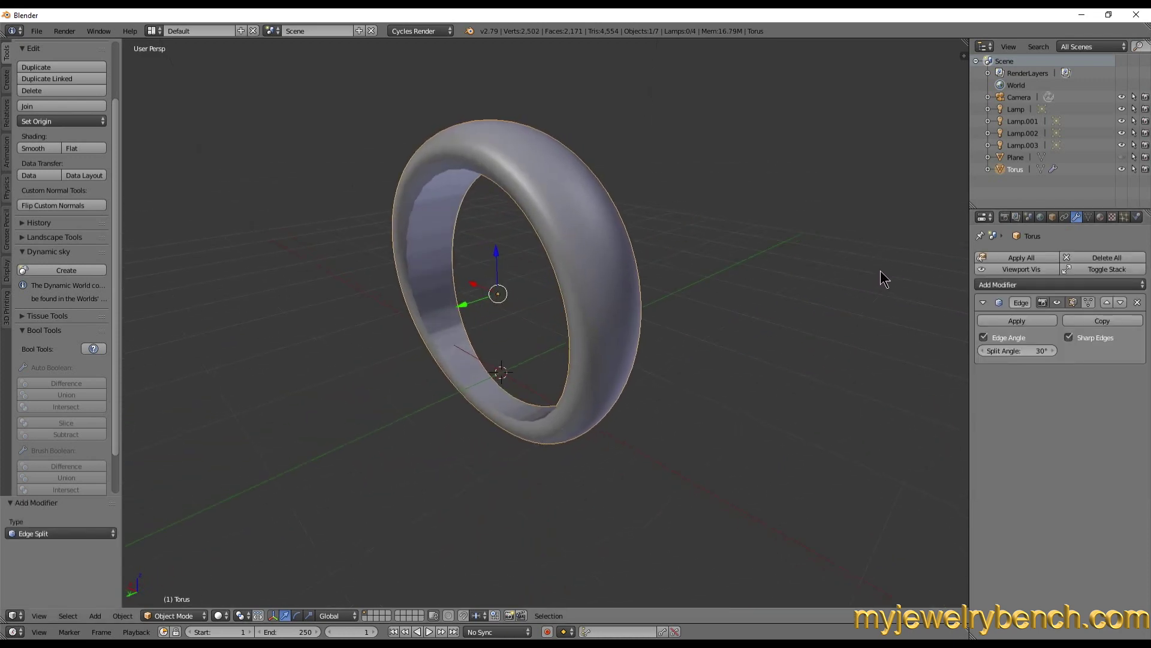
scroll(737, 267, "down", 1)
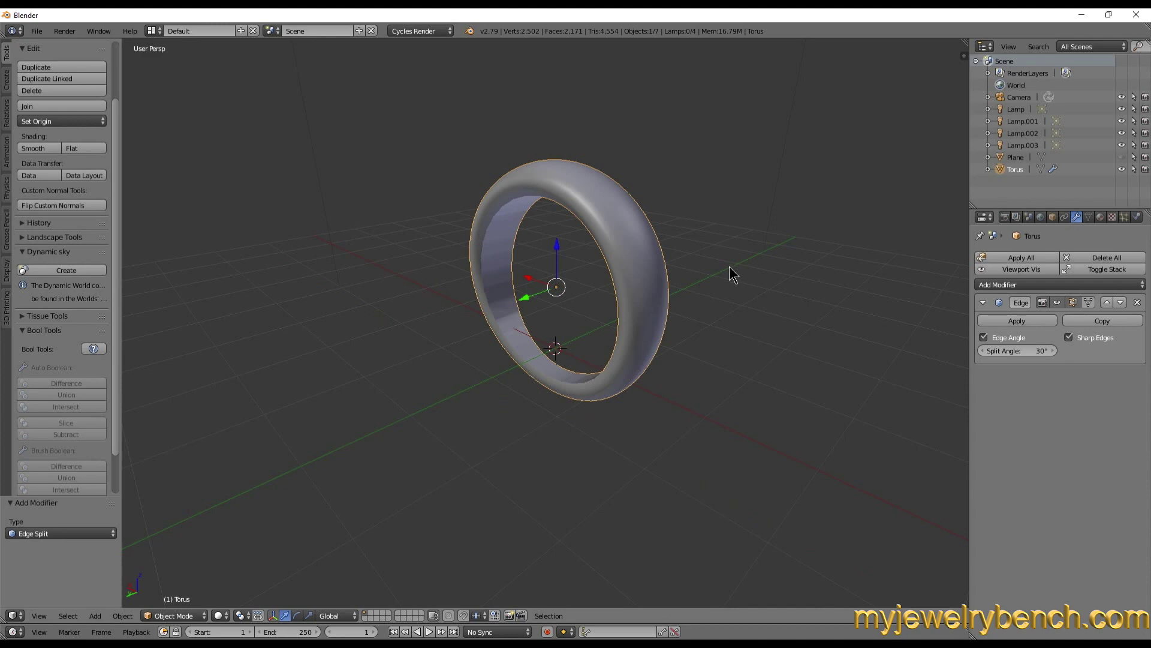
middle_click_drag(729, 270, 563, 289)
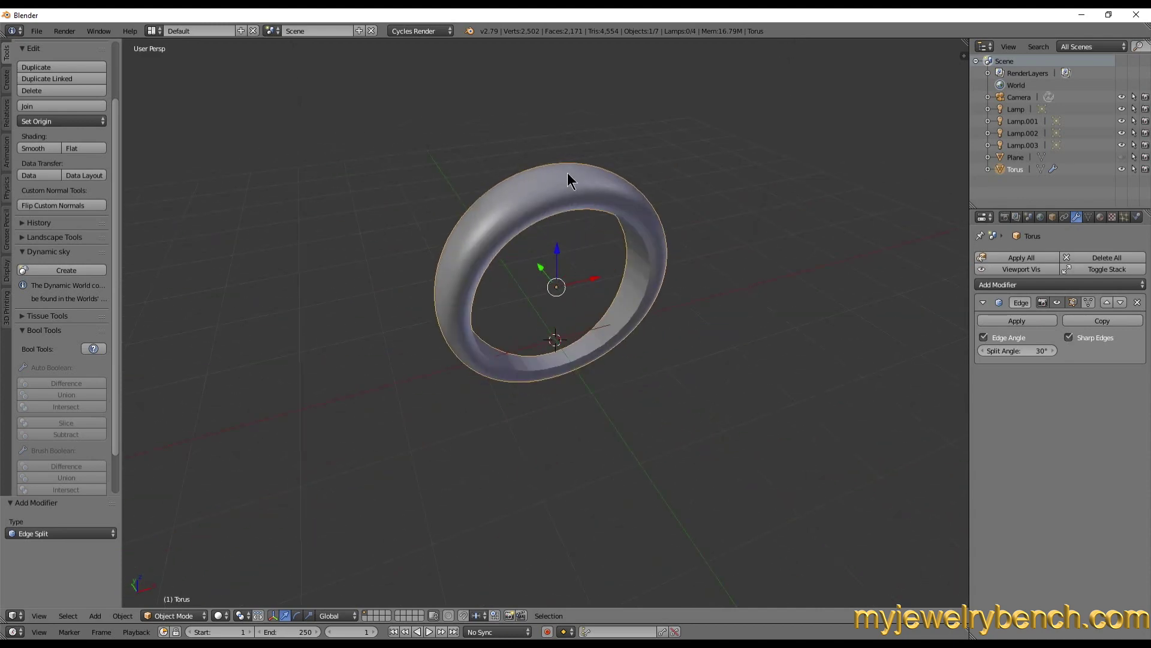
Zoom in on the edge-split ring and switch to the camera view
scroll(638, 300, "up", 2)
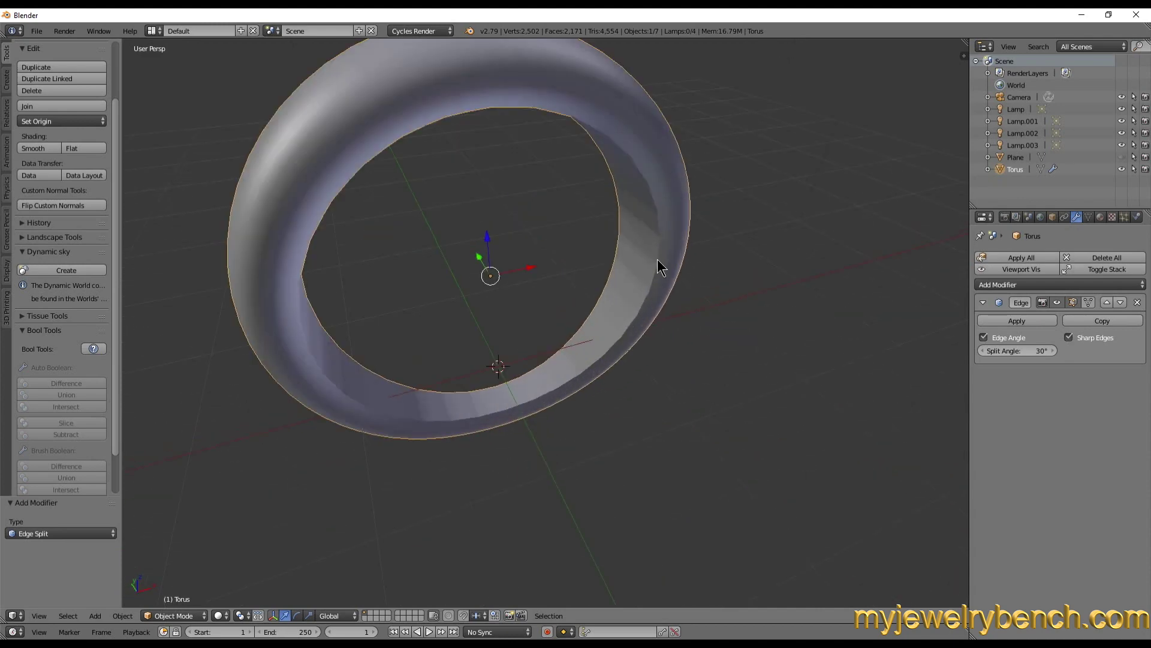
middle_click_drag(657, 259, 542, 286)
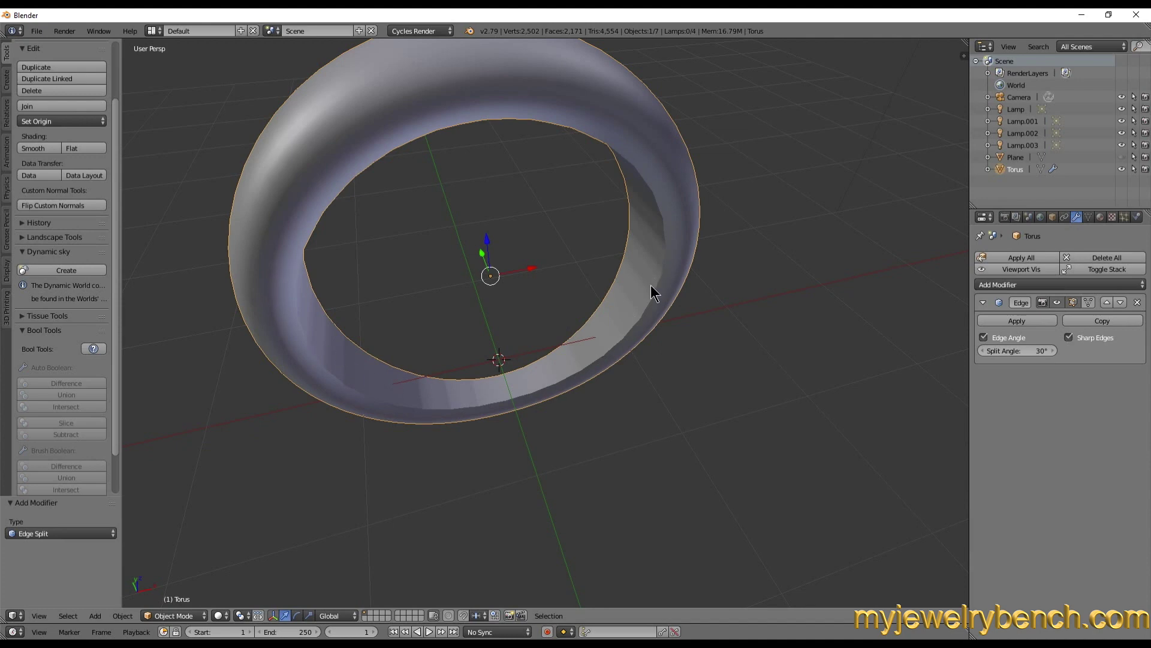
scroll(667, 381, "down", 3)
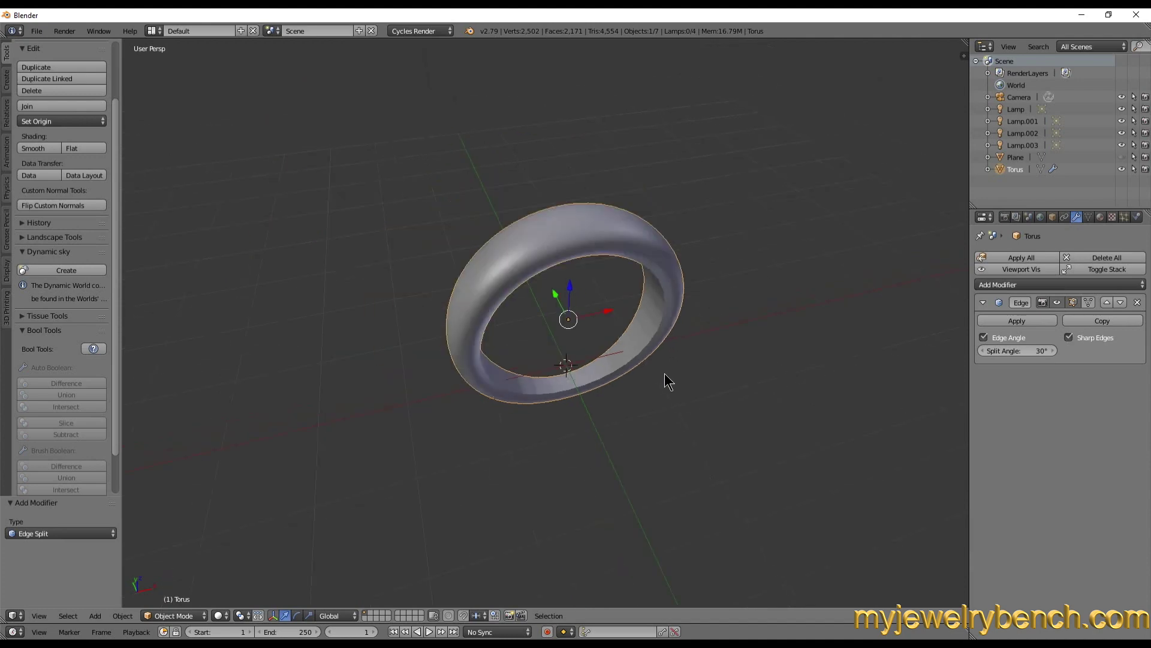
scroll(664, 373, "up", 2)
scroll(584, 250, "up", 1)
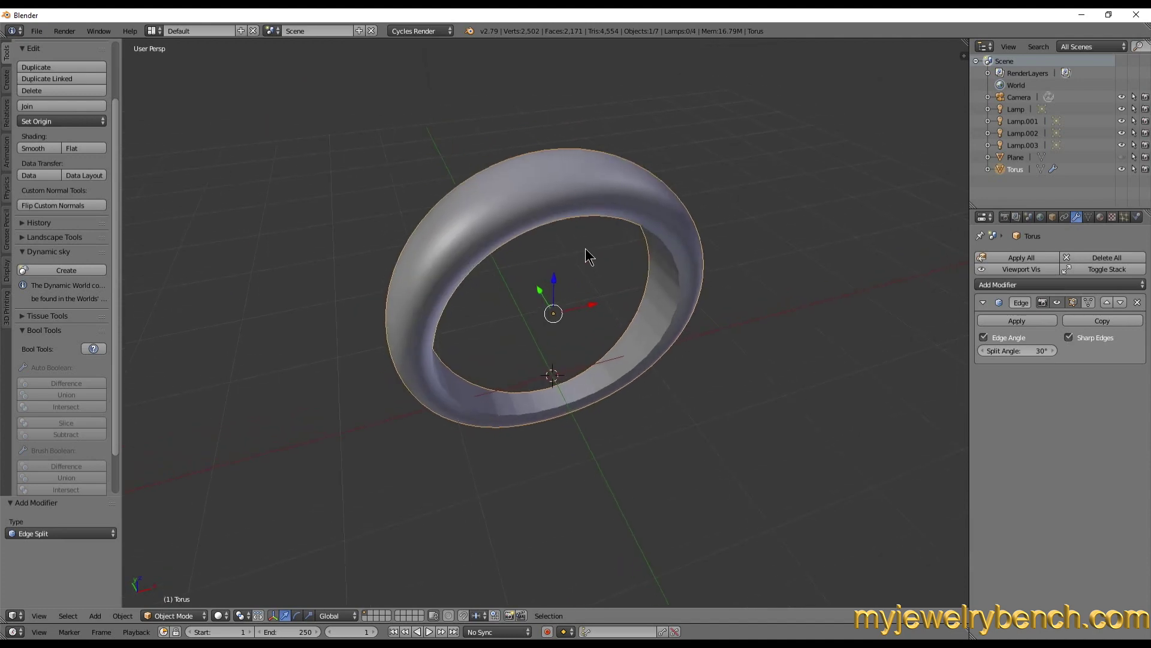
key("KP_0")
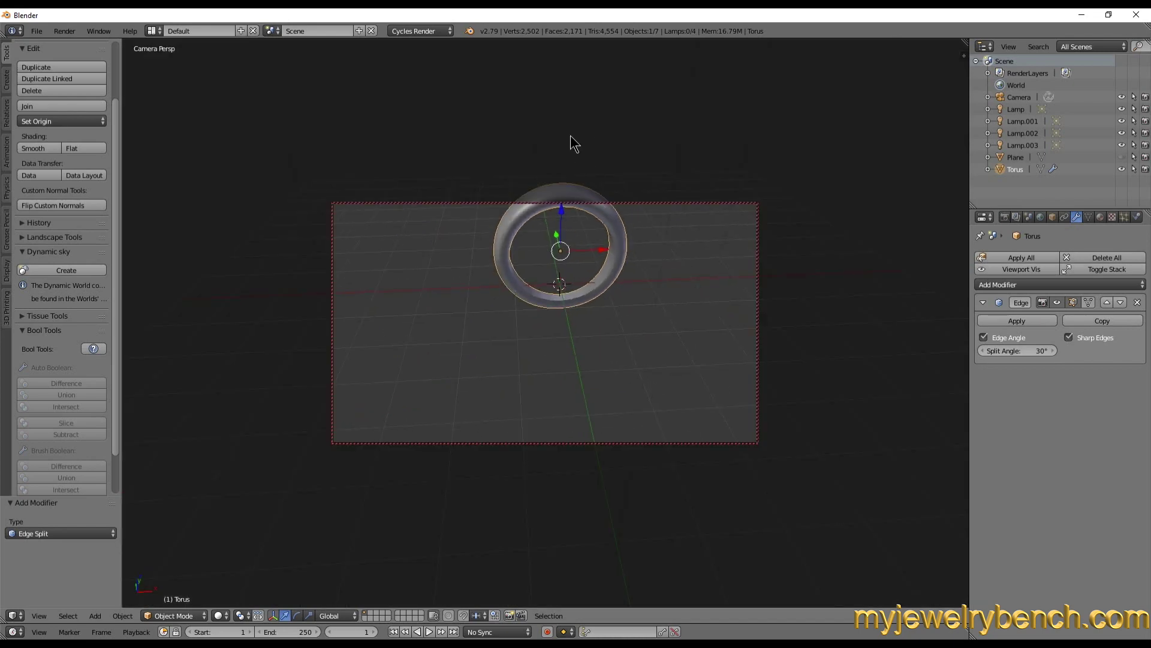
Frame the ring in the camera and give it a new Gold metal PBR material, roughness 0.043
middle_click_drag(570, 135, 602, 221)
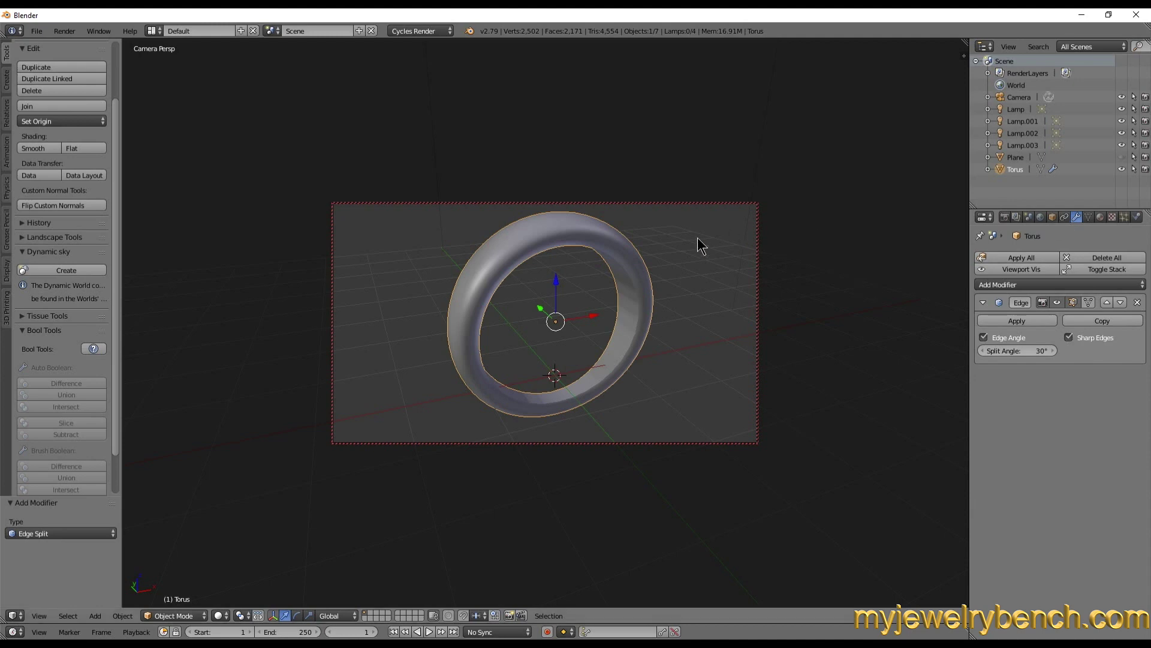
left_click(1101, 217)
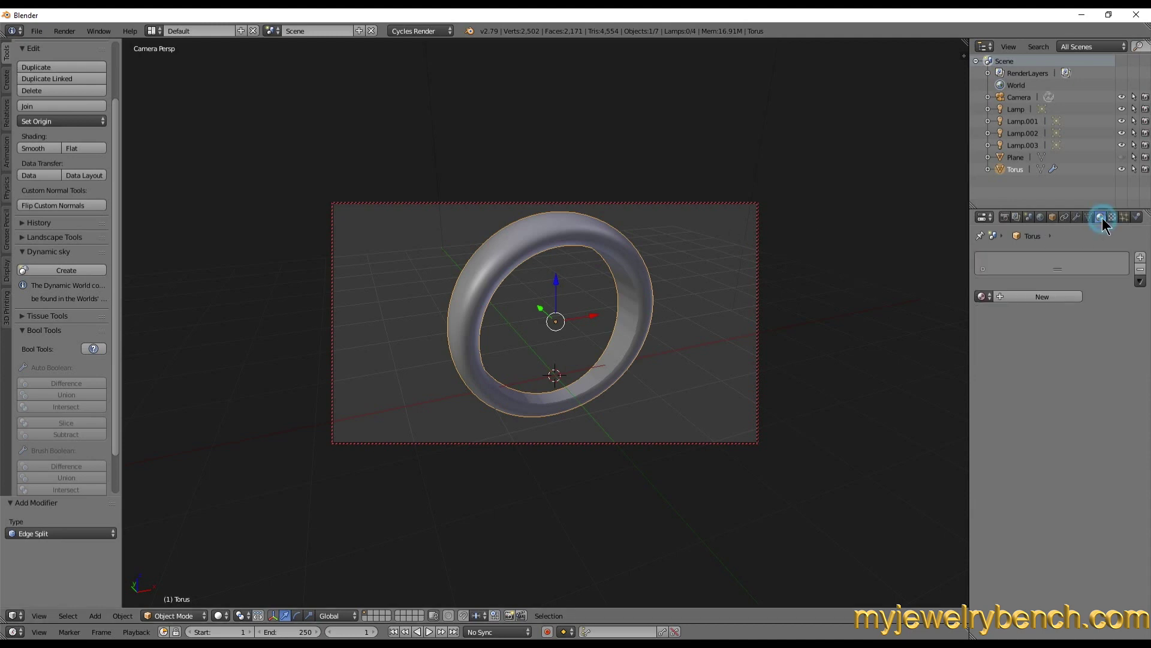
left_click(1028, 296)
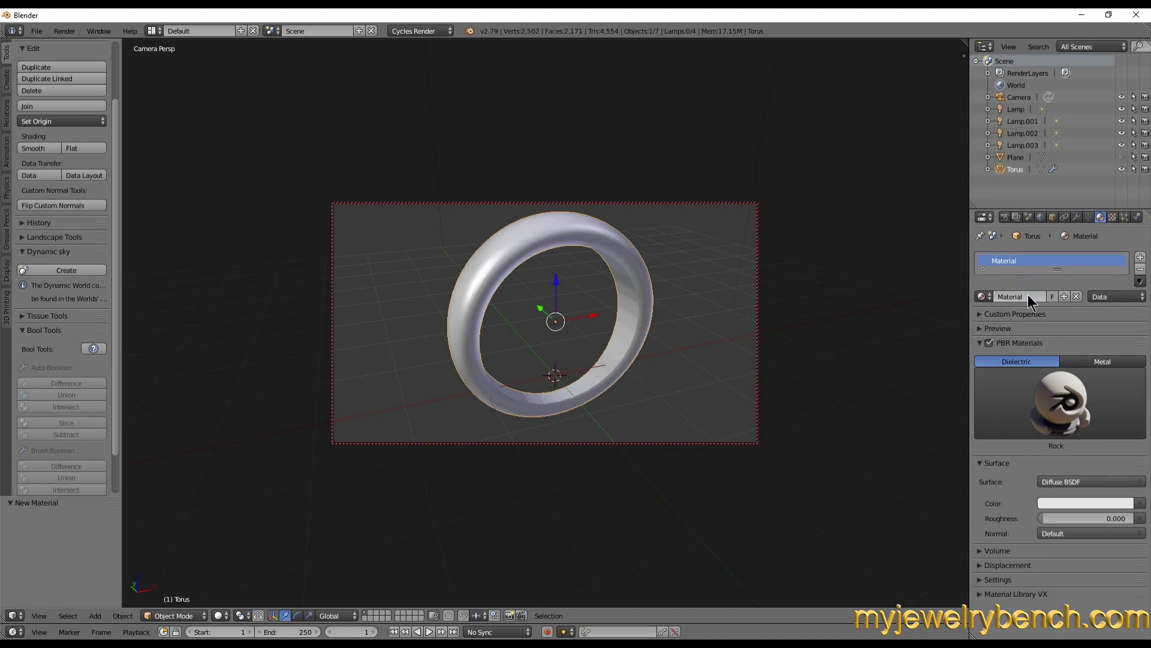
left_click(1109, 361)
left_click(1058, 390)
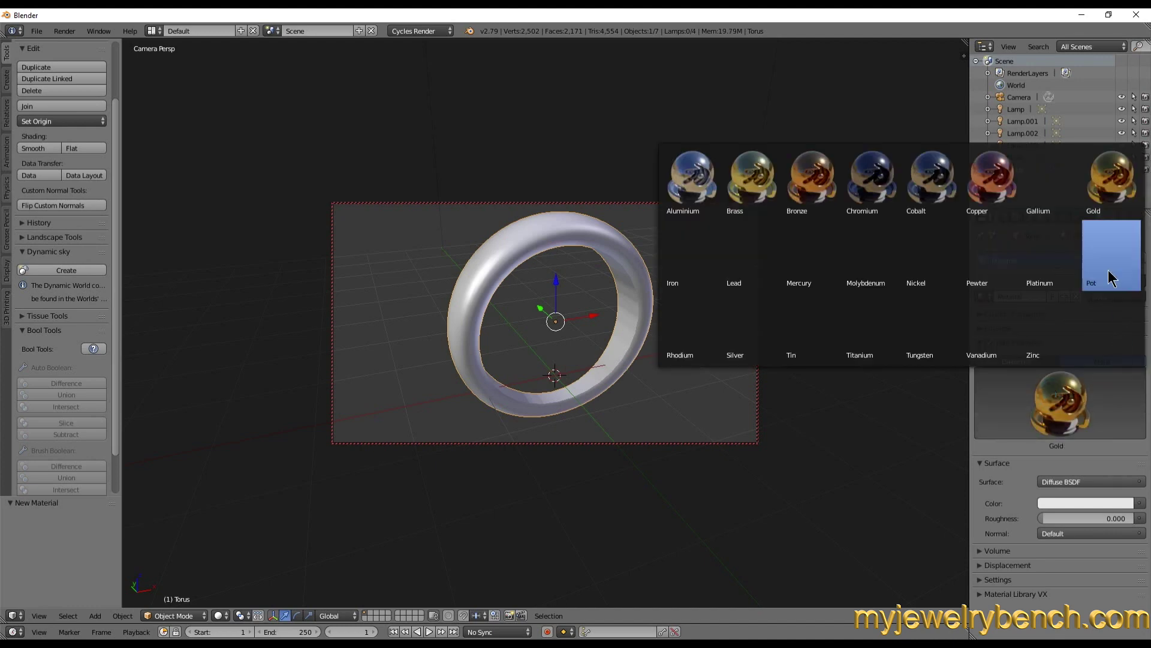
left_click(1110, 186)
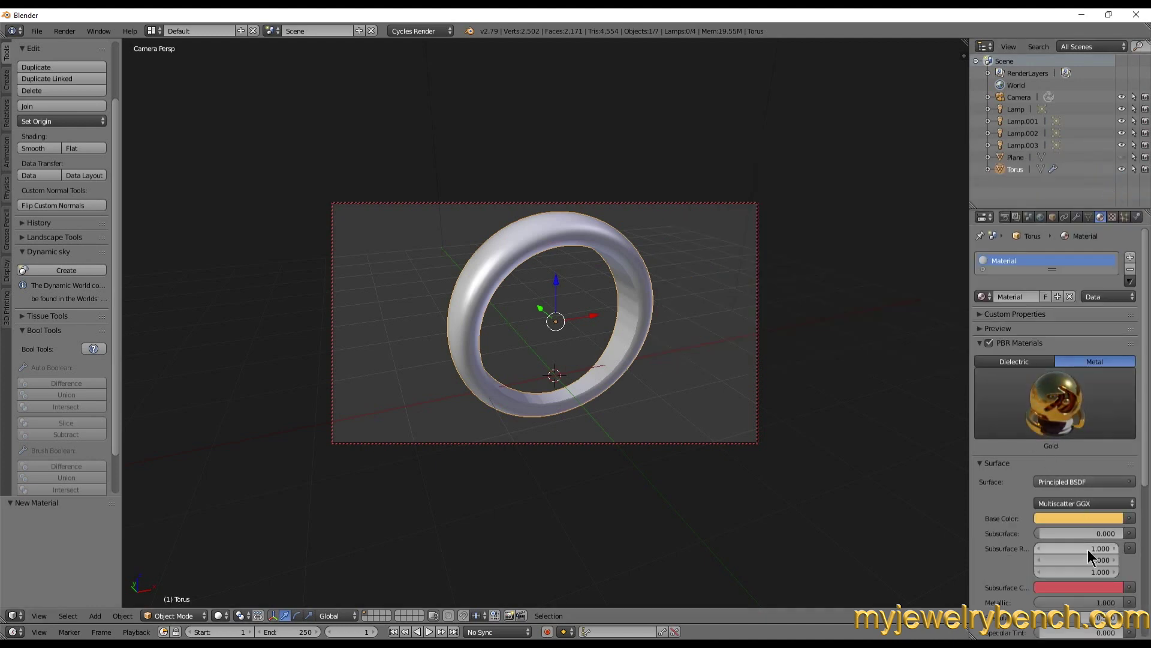
scroll(1083, 609, "down", 4)
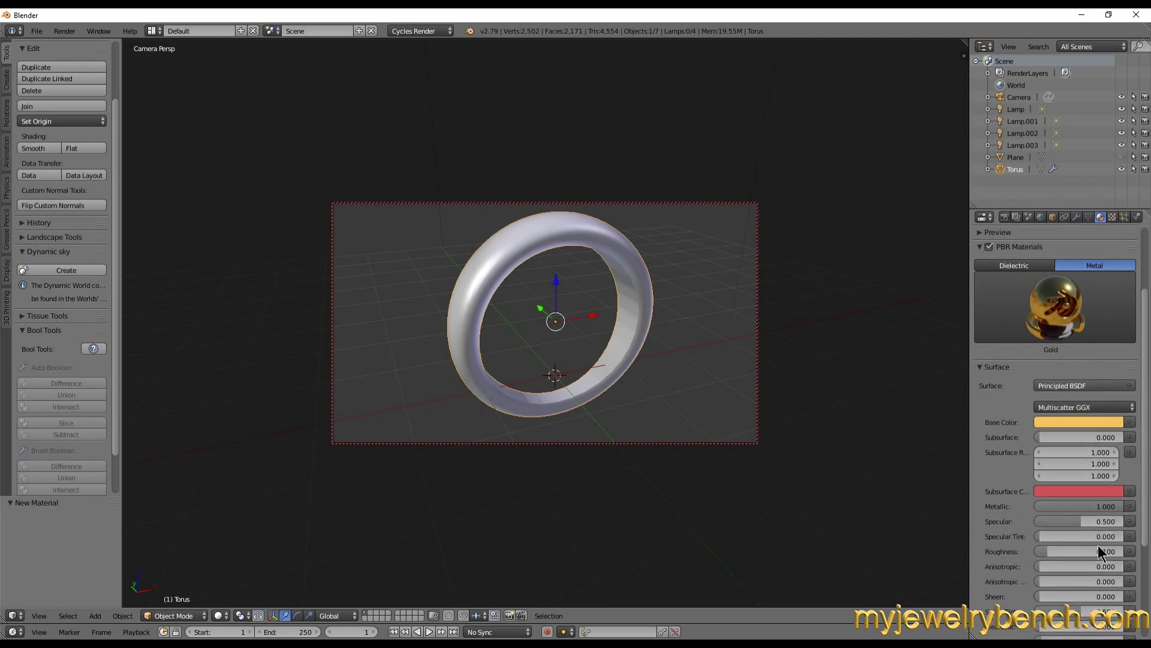
left_click_drag(1098, 547, 1044, 550)
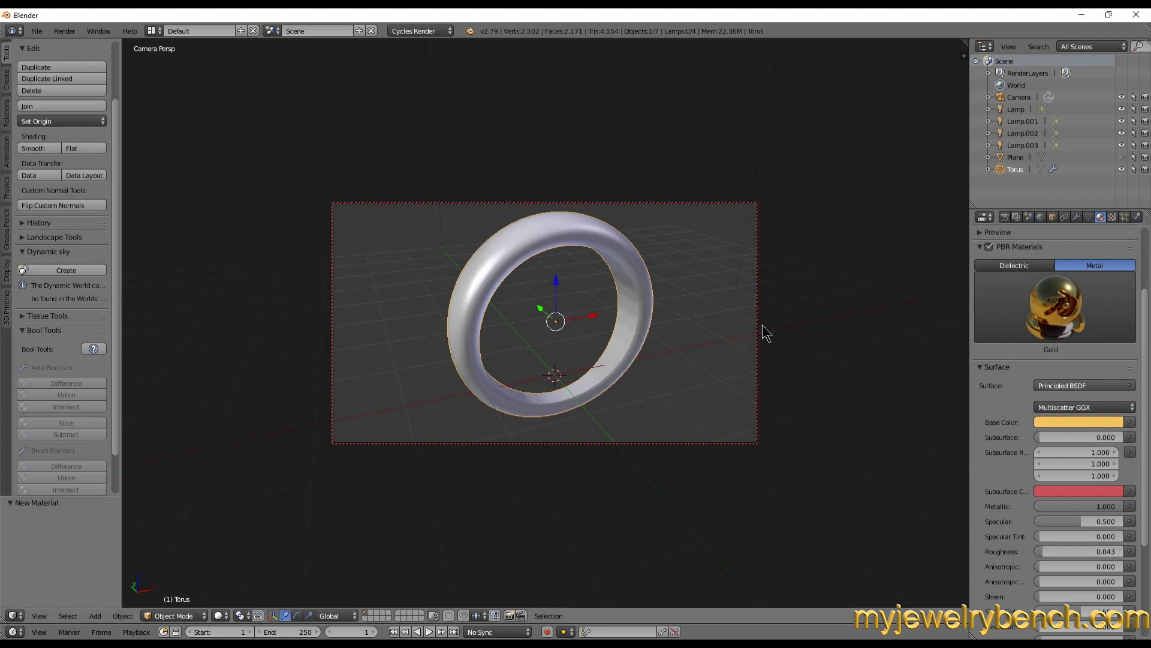
Render the gold ring from the camera in Cycles at 1920×1080, then close the render
left_click(1003, 215)
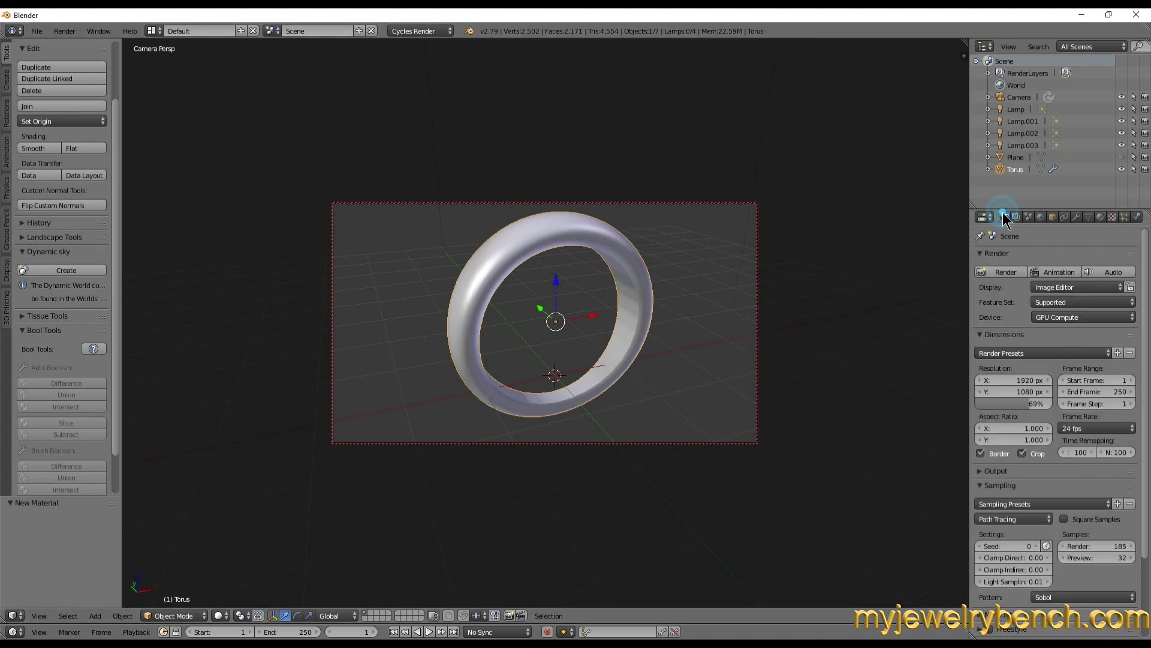
left_click(1011, 270)
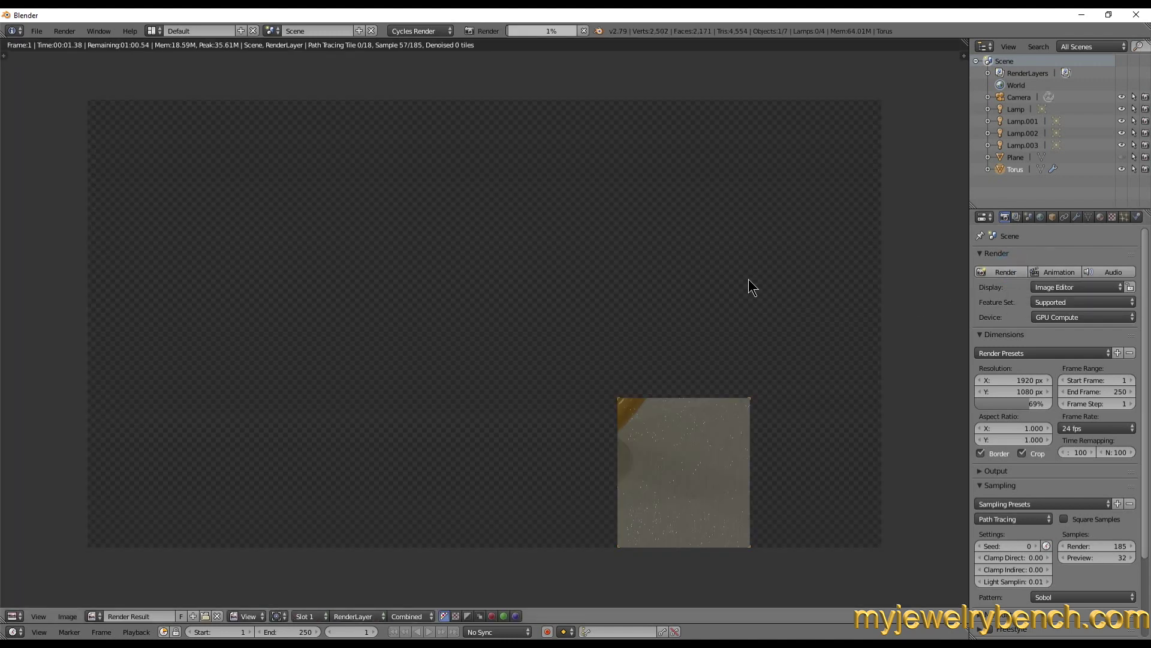
key("Escape")
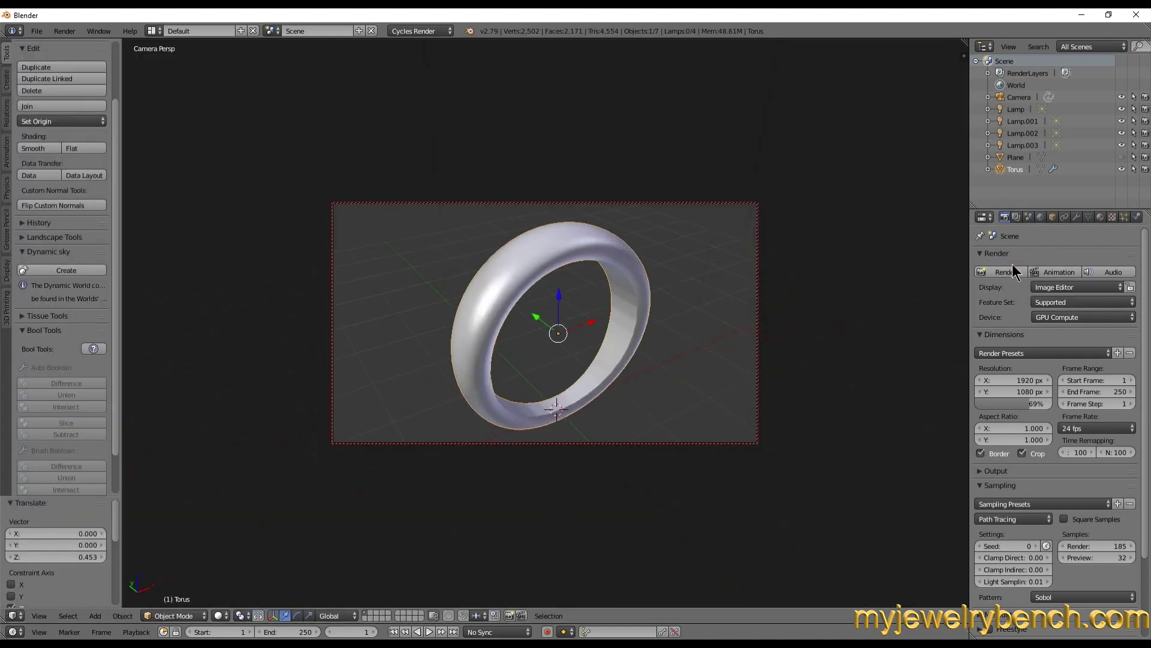
left_click(1009, 267)
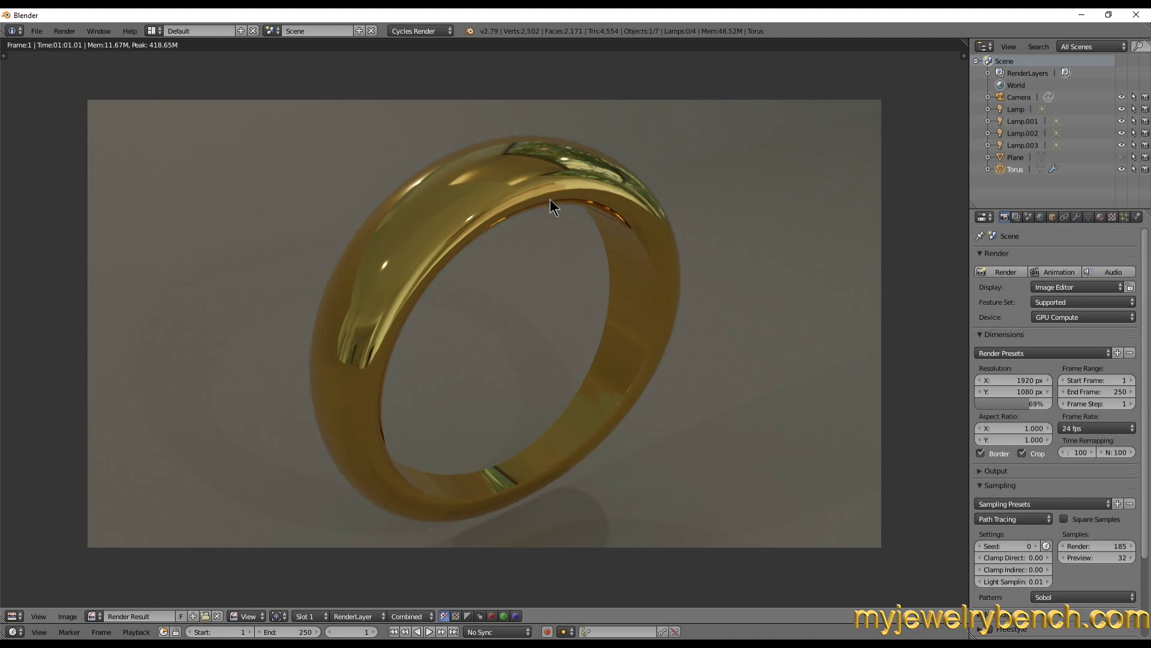
middle_click_drag(539, 308, 541, 309)
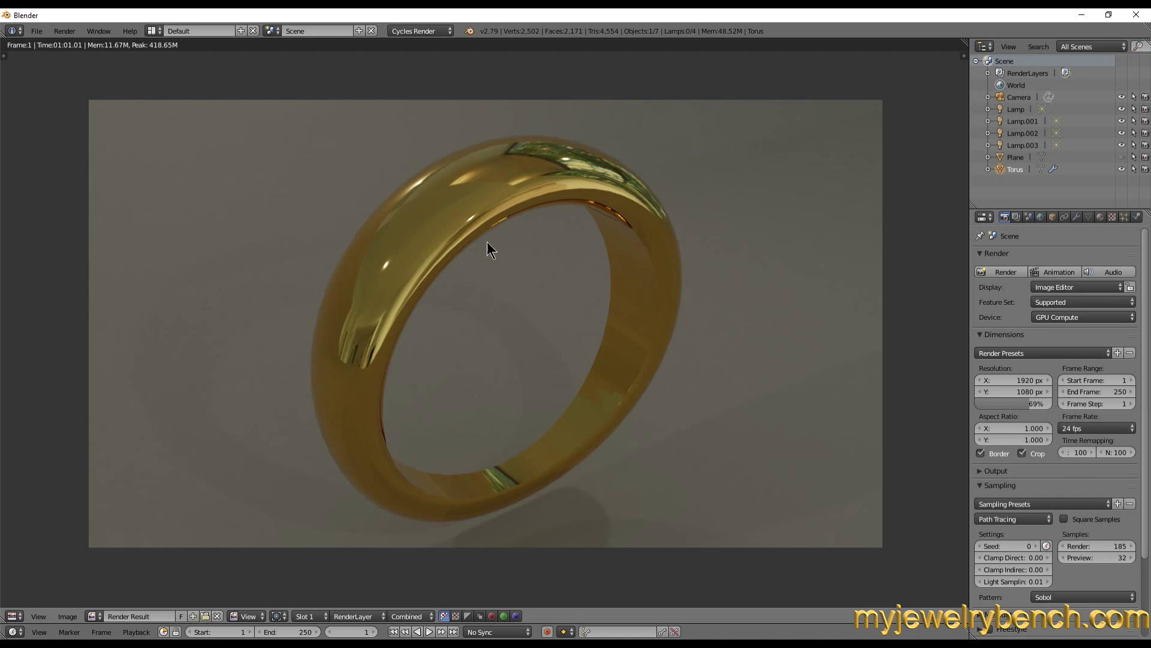
key("Escape")
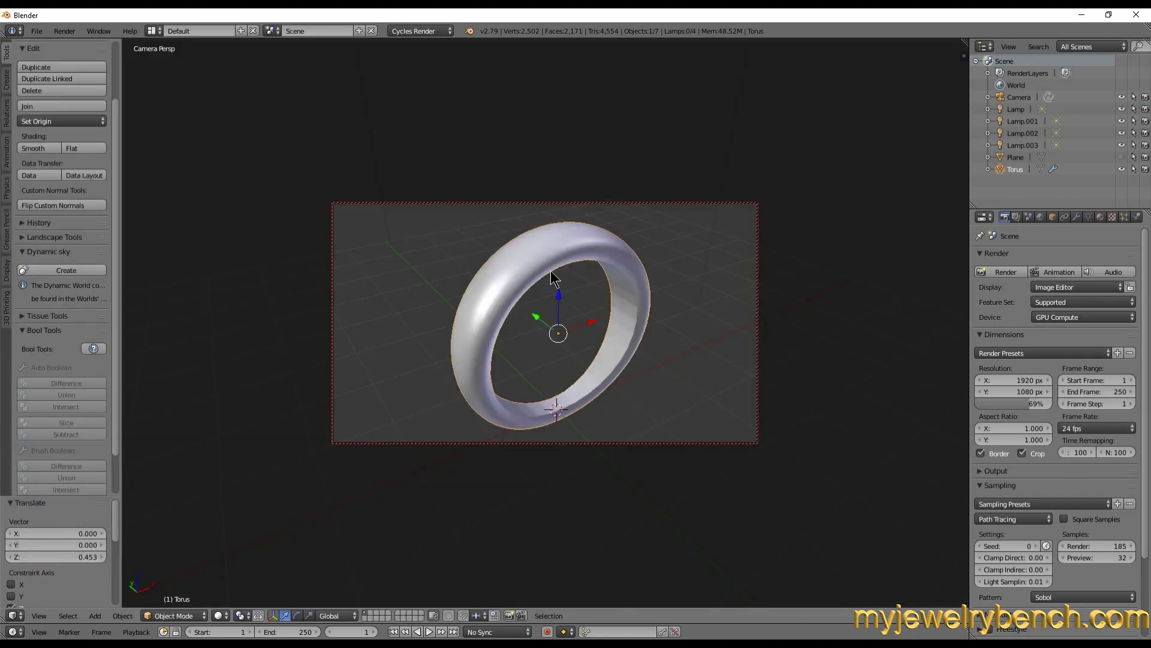
Step out of the camera view, orbit around the ring, and bring up the File menu
scroll(548, 281, "down", 3)
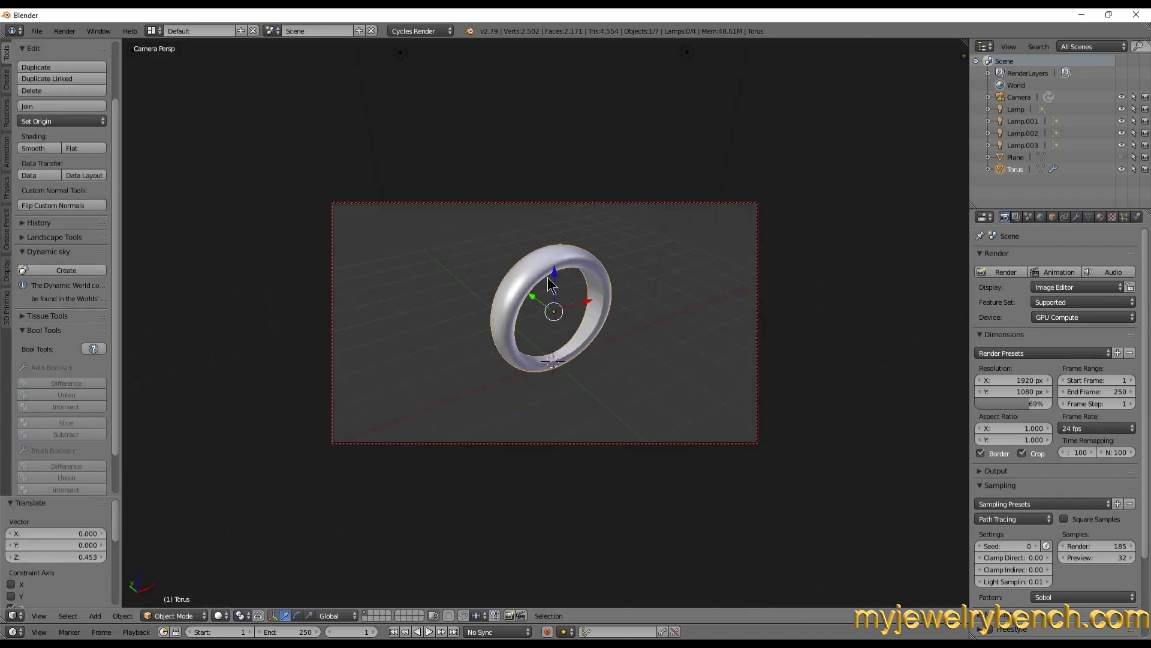
middle_click_drag(548, 282, 547, 288)
scroll(582, 336, "up", 4)
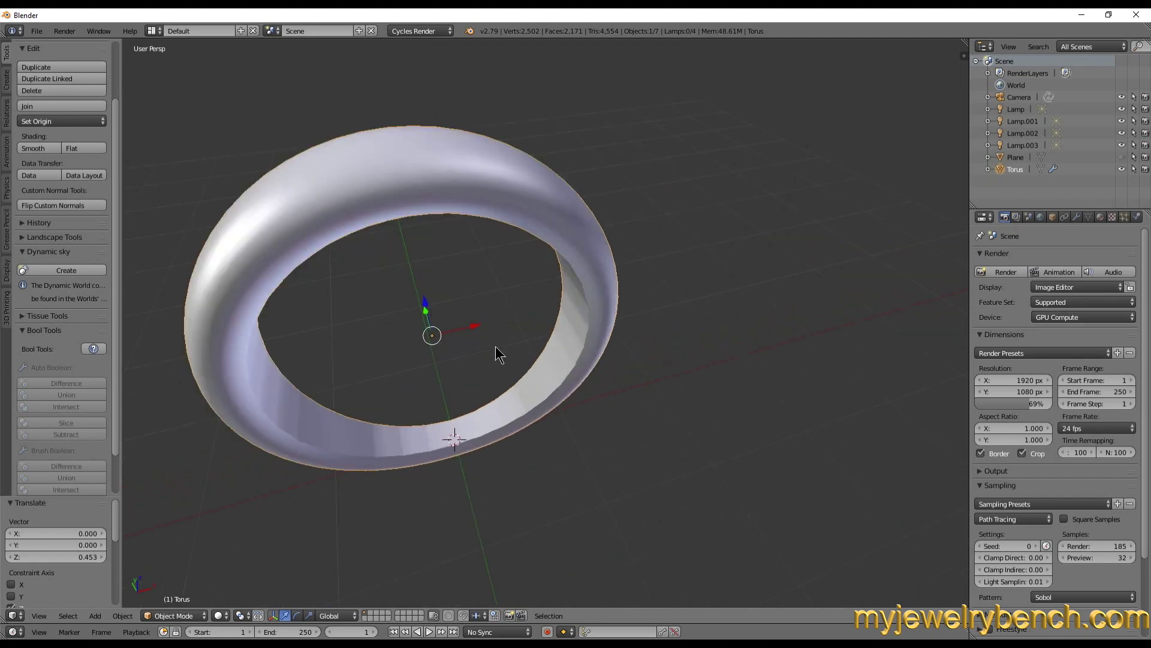
middle_click_drag(516, 344, 528, 312)
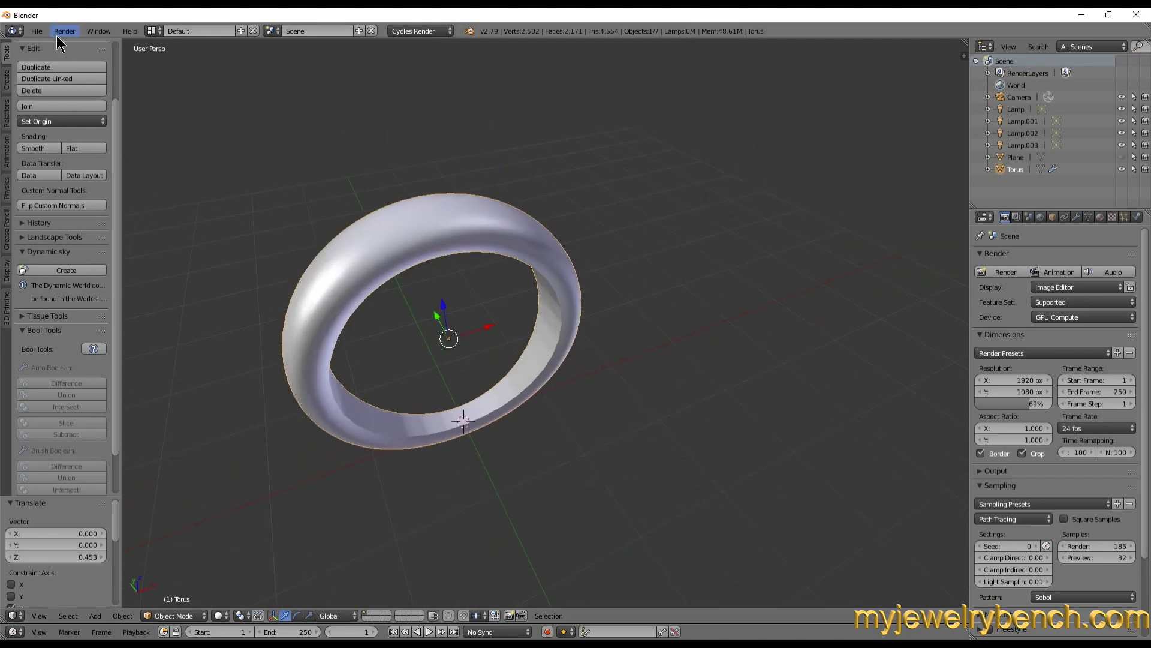
left_click(35, 37)
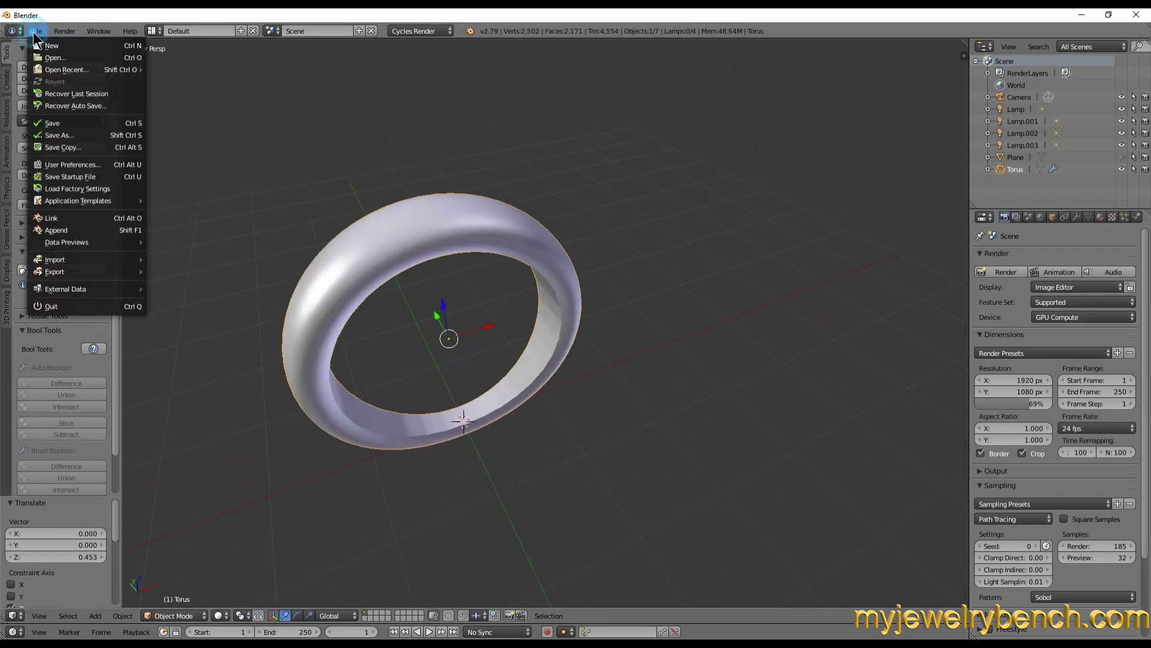
Save As to the Desktop bookmark, replacing untitled.blend with fancyband1.blend
left_click(71, 137)
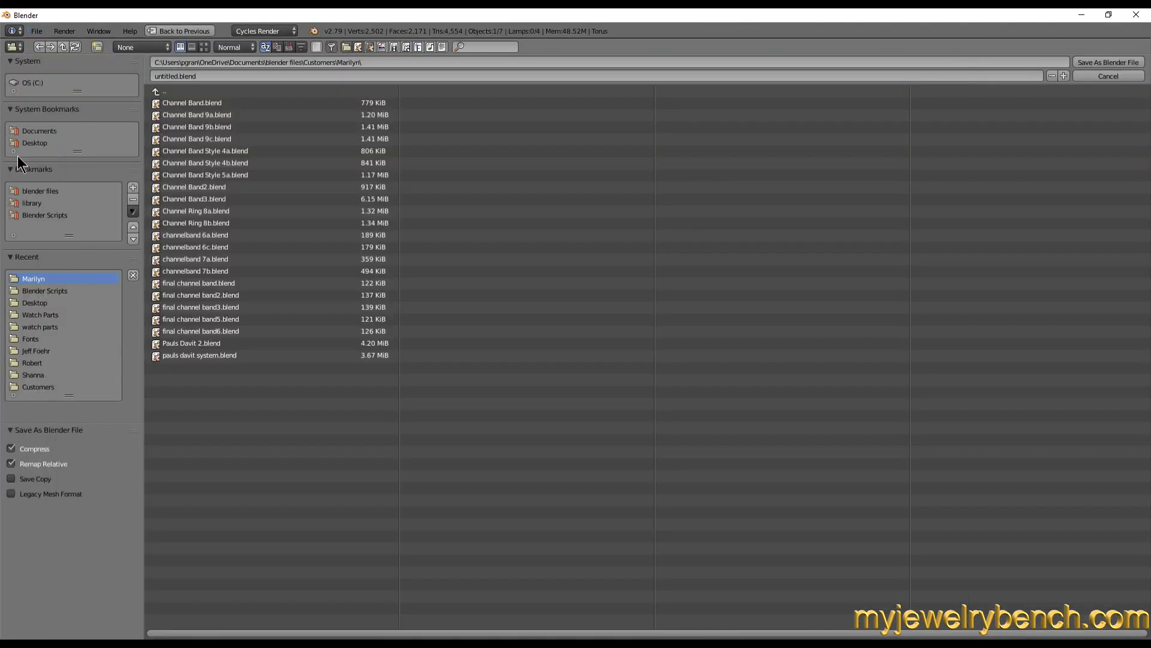
left_click(33, 143)
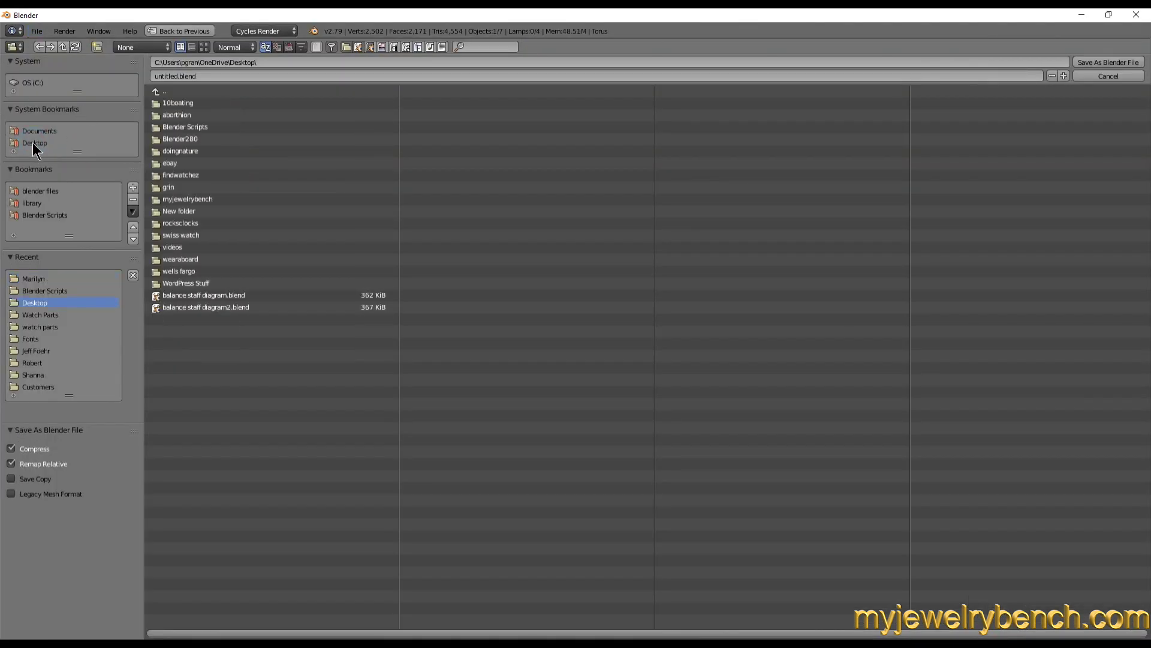
left_click(164, 75)
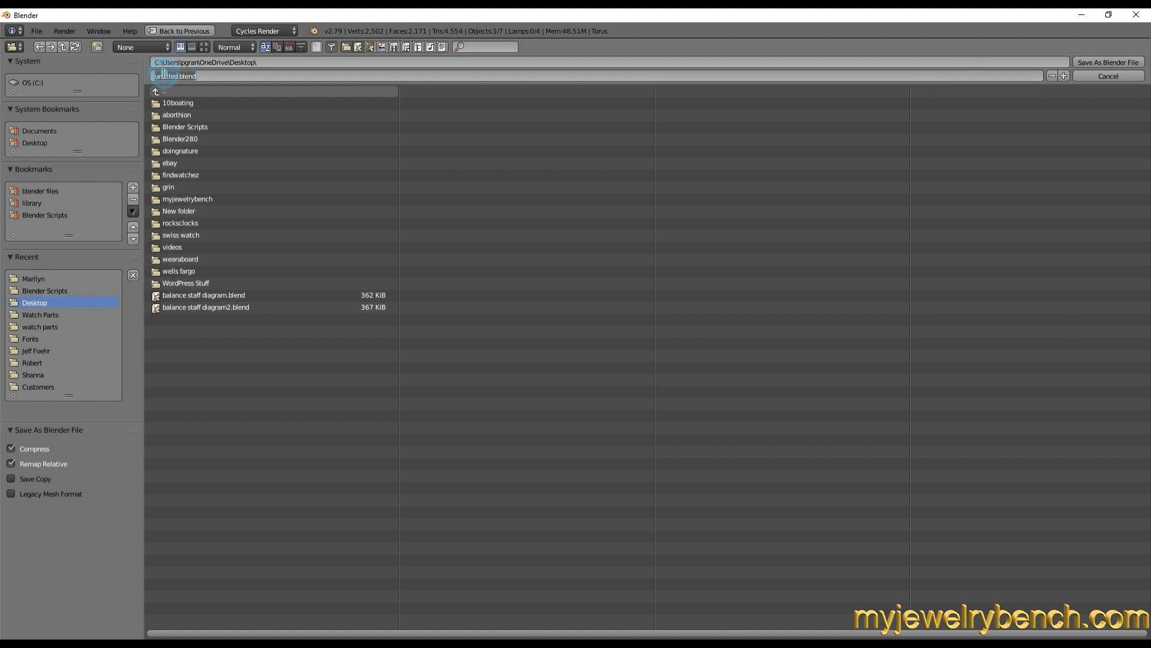
key("BackSpace")
key("Return")
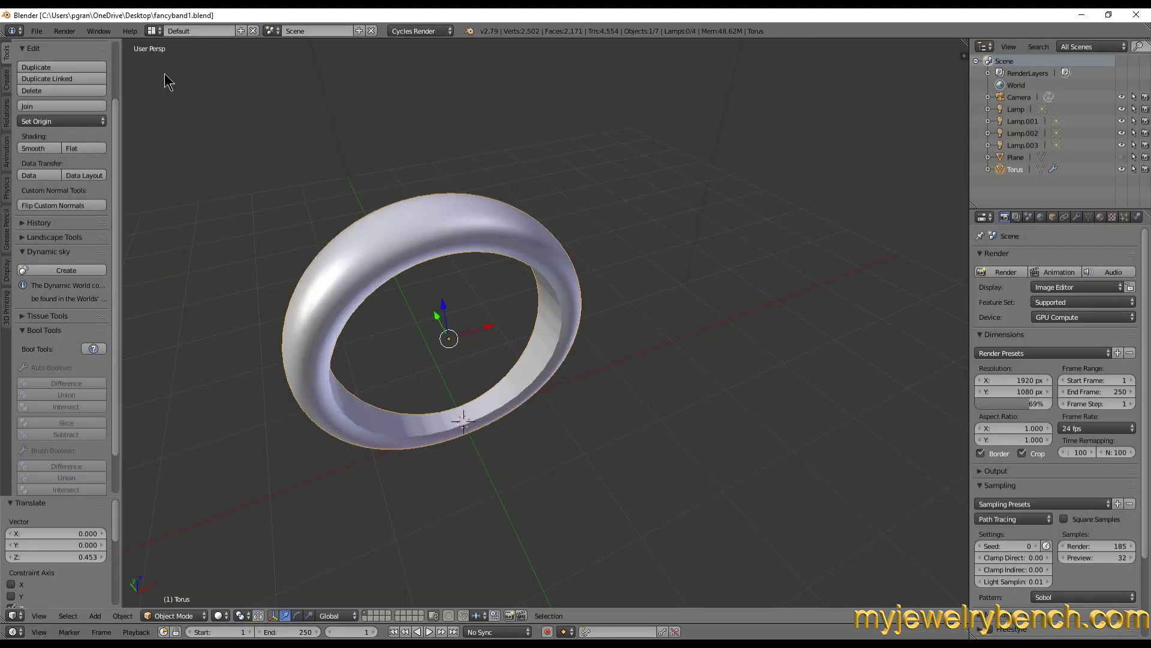
scroll(657, 265, "down", 4)
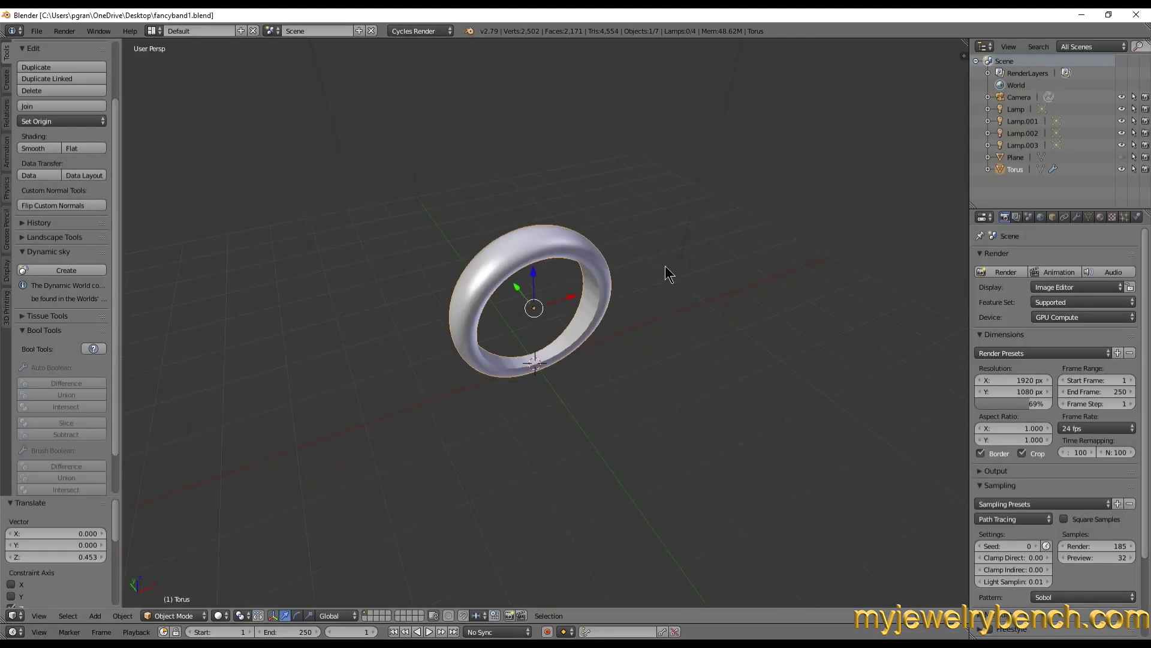
scroll(513, 289, "up", 3)
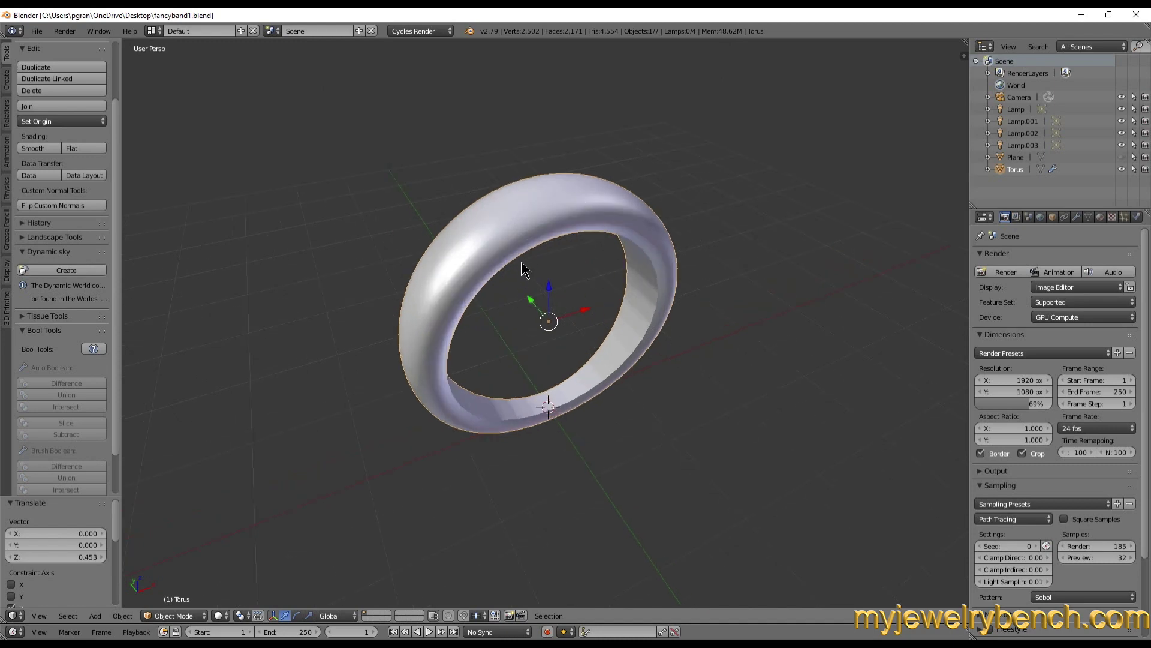
middle_click_drag(523, 270, 552, 276)
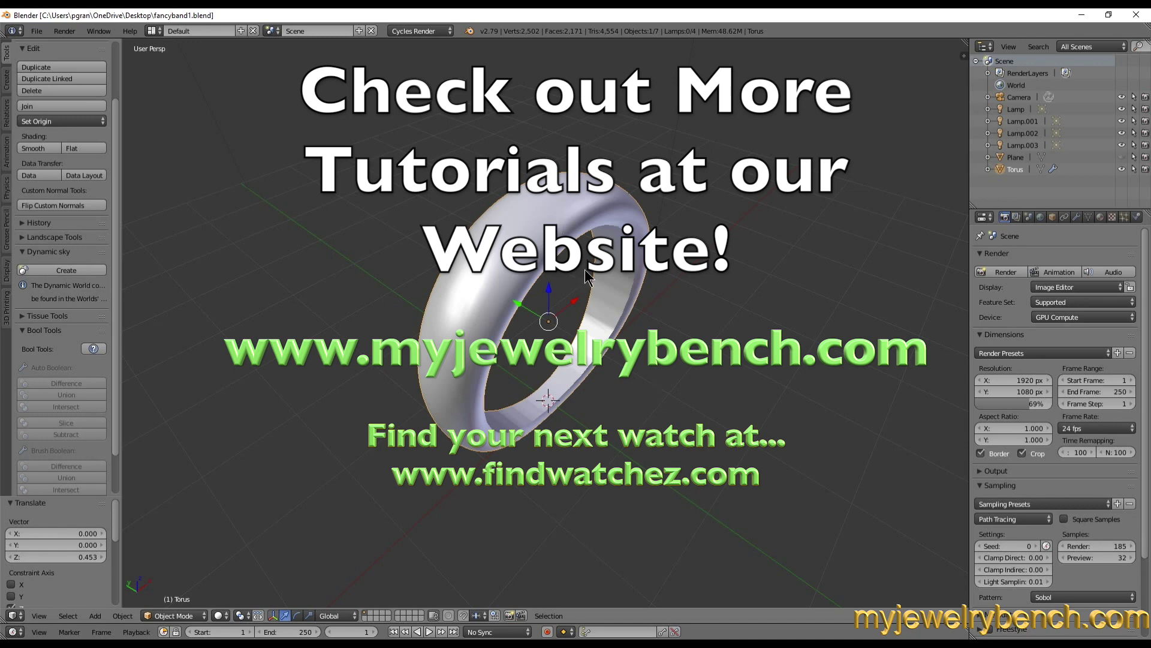
middle_click_drag(626, 283, 573, 279)
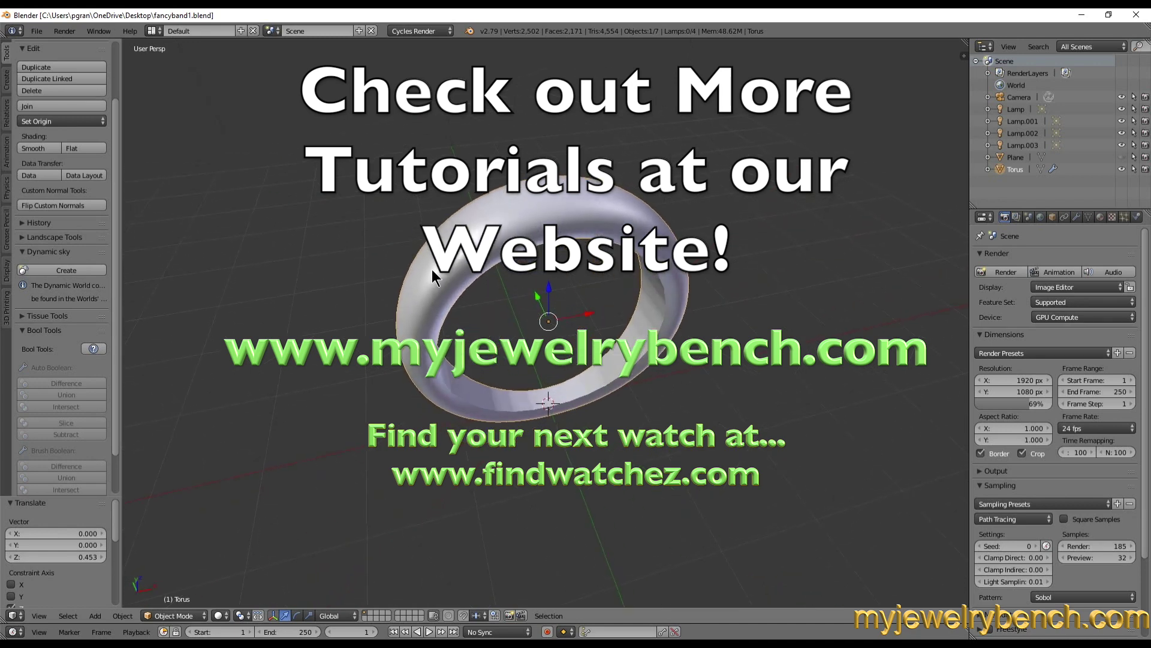